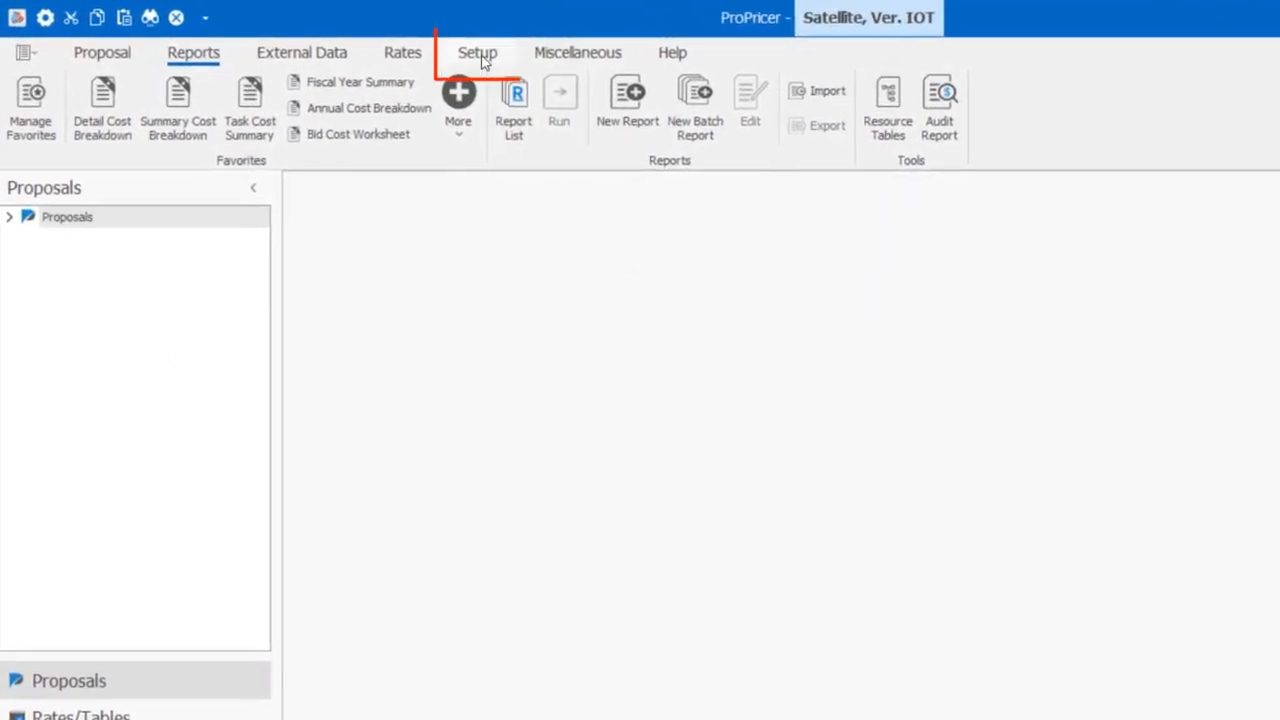
Load Company Logo.png from the Images folder as the logo in the company data and apply it
left_click(480, 55)
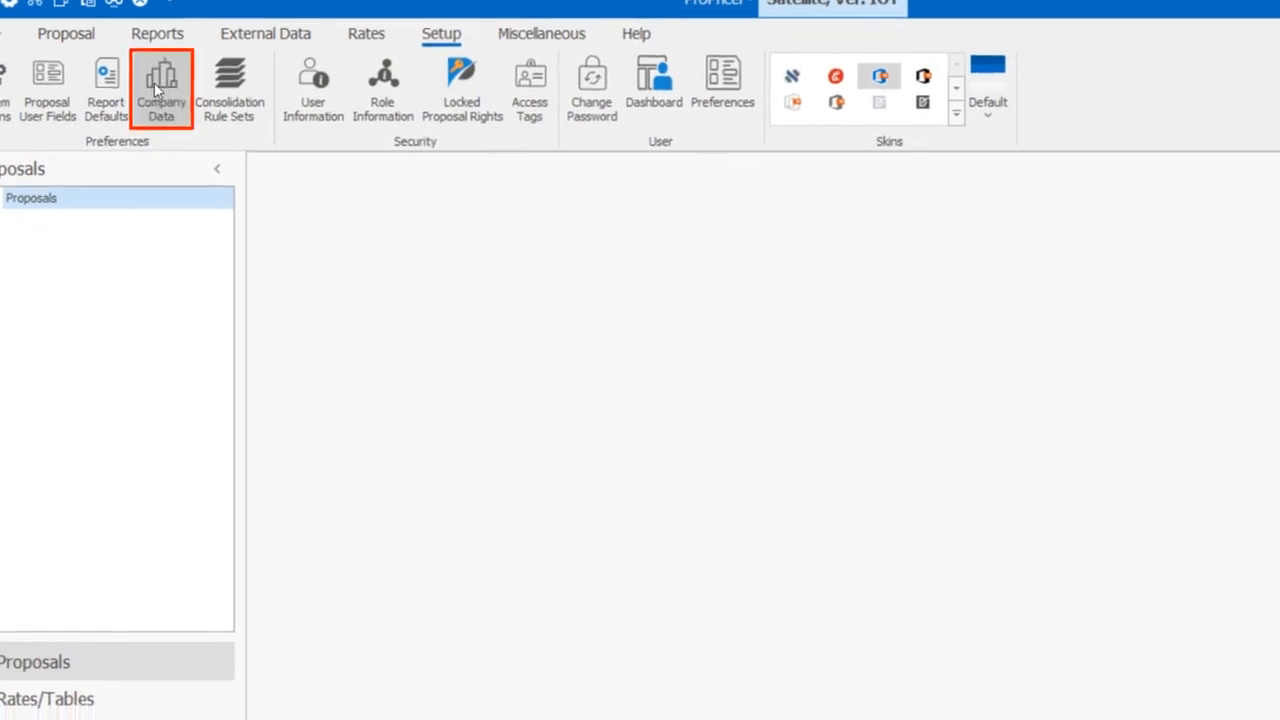
left_click(192, 106)
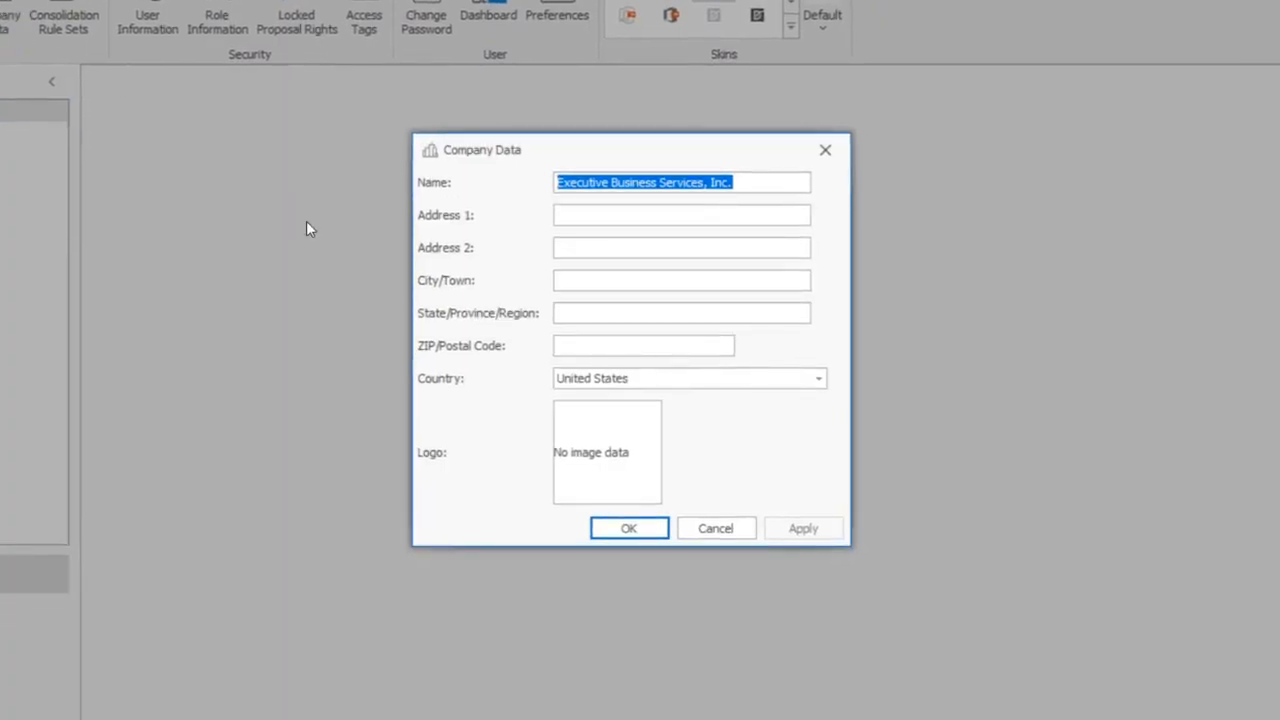
right_click(620, 425)
left_click(703, 472)
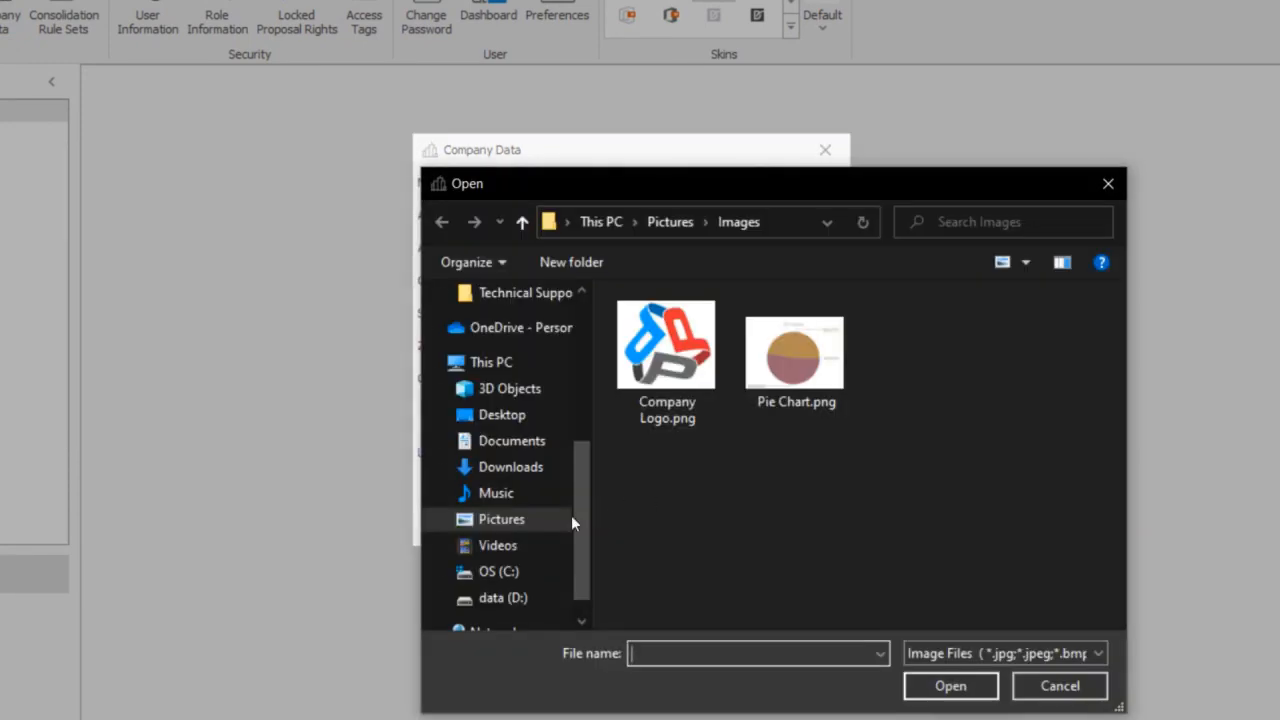
left_click(688, 350)
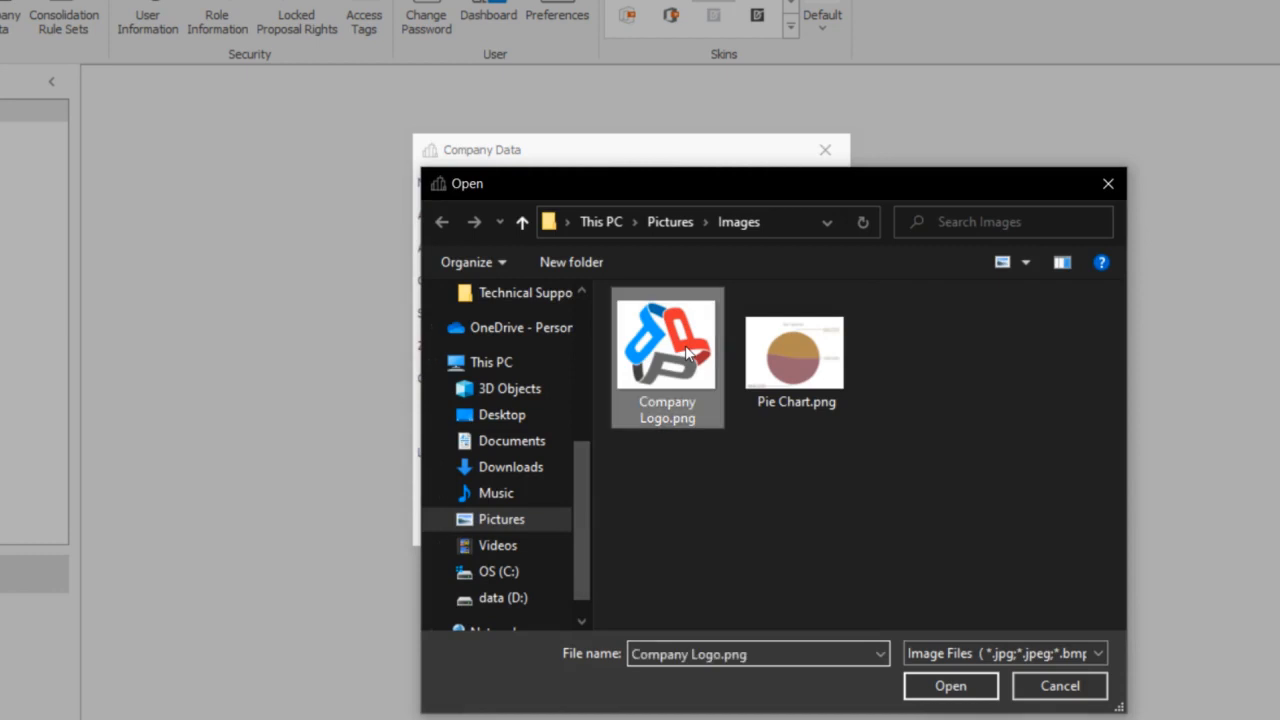
left_click(972, 688)
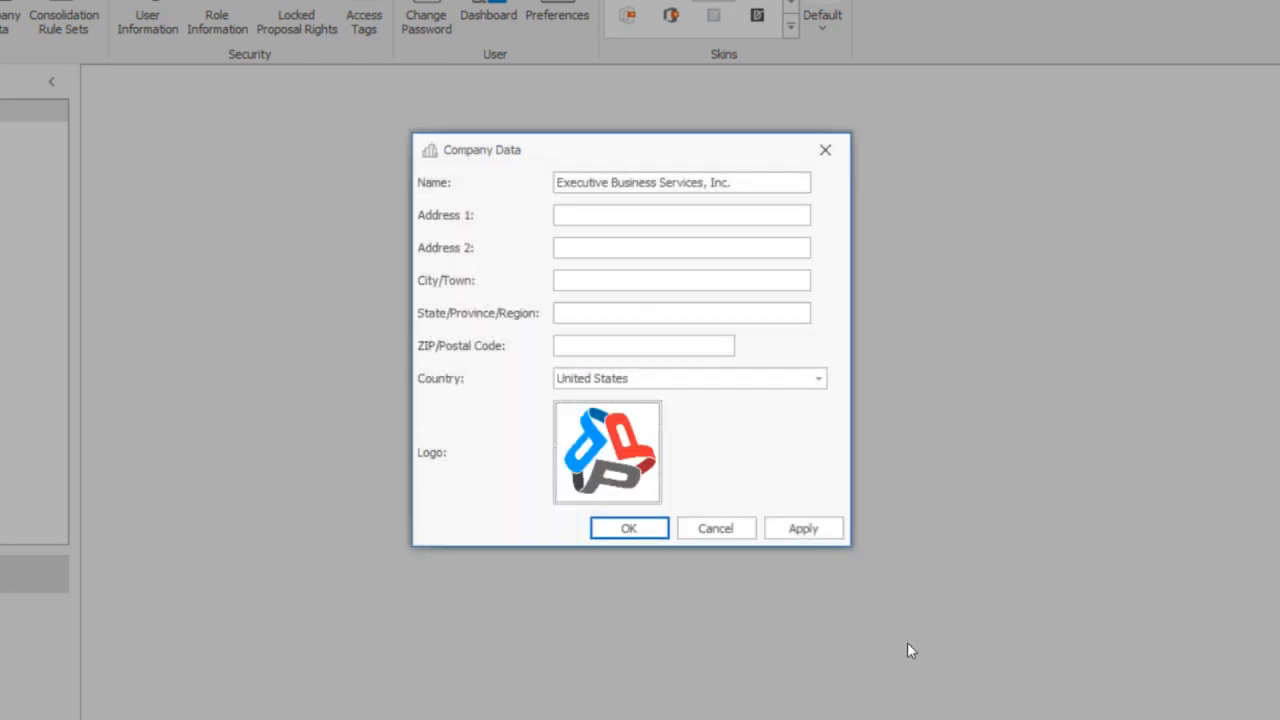
left_click(806, 532)
left_click(631, 526)
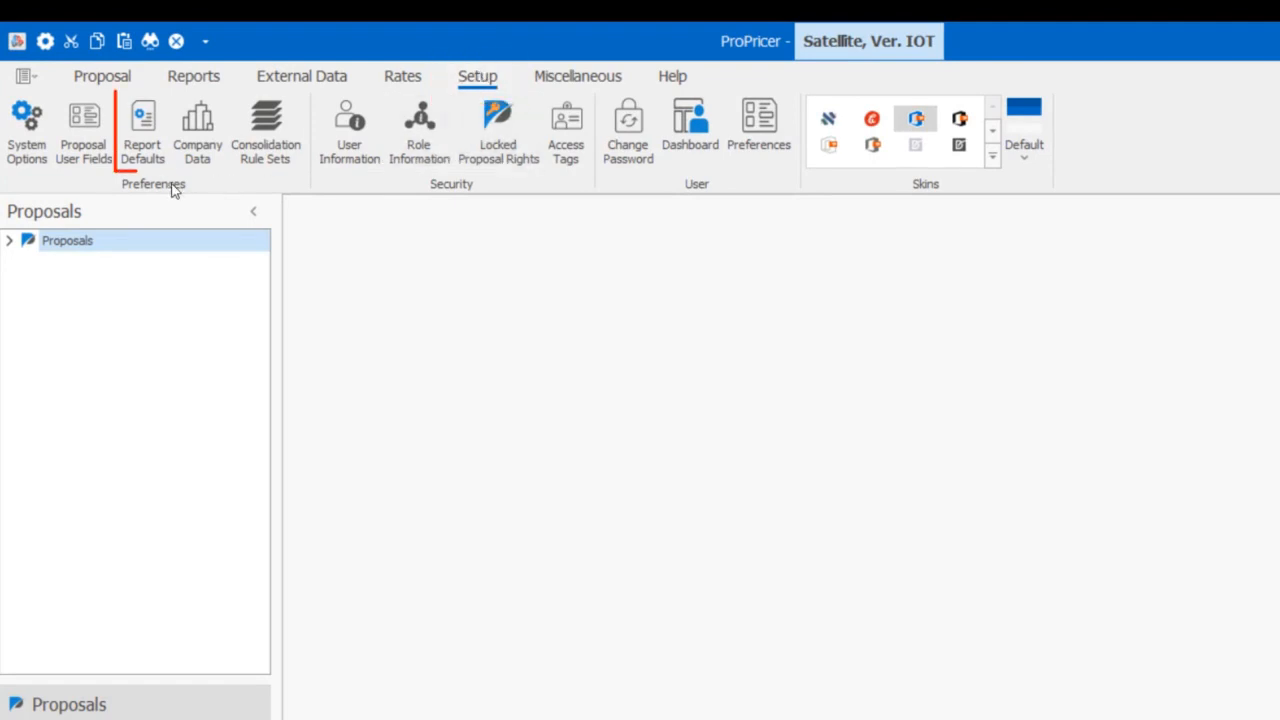
Turn on the company logo display in the report layout defaults and set its alignment to Center
left_click(143, 130)
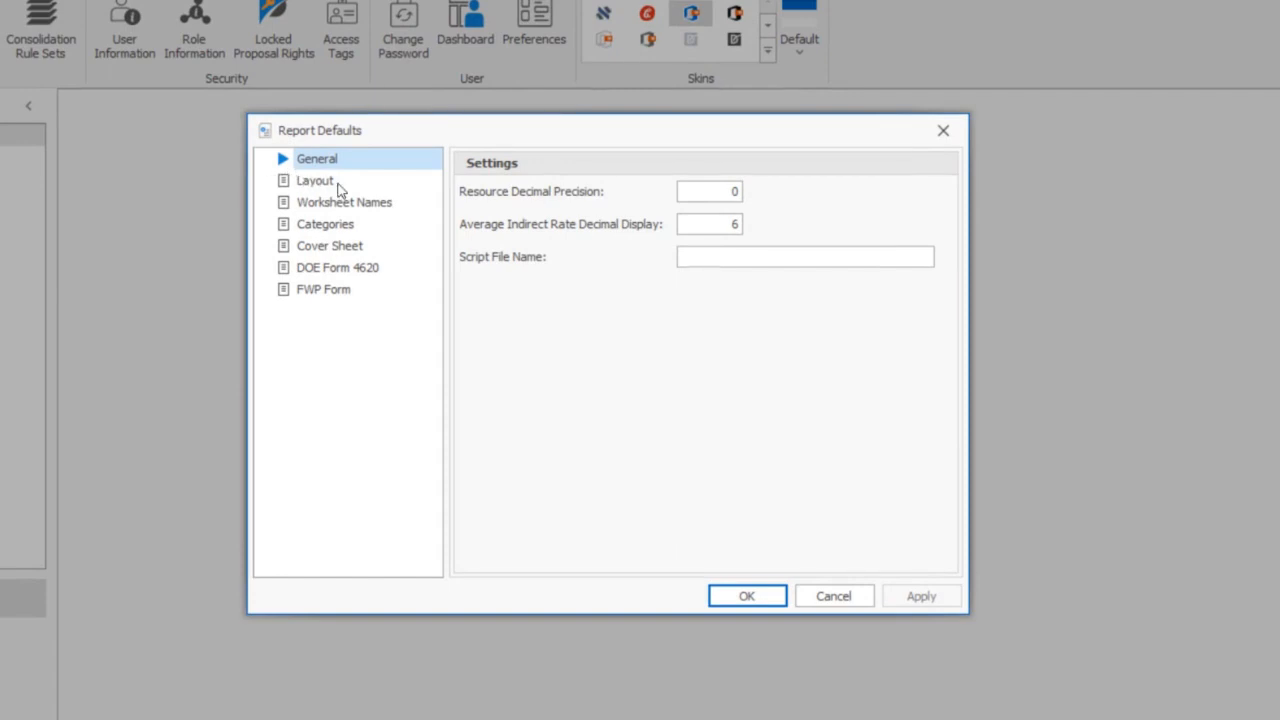
left_click(342, 182)
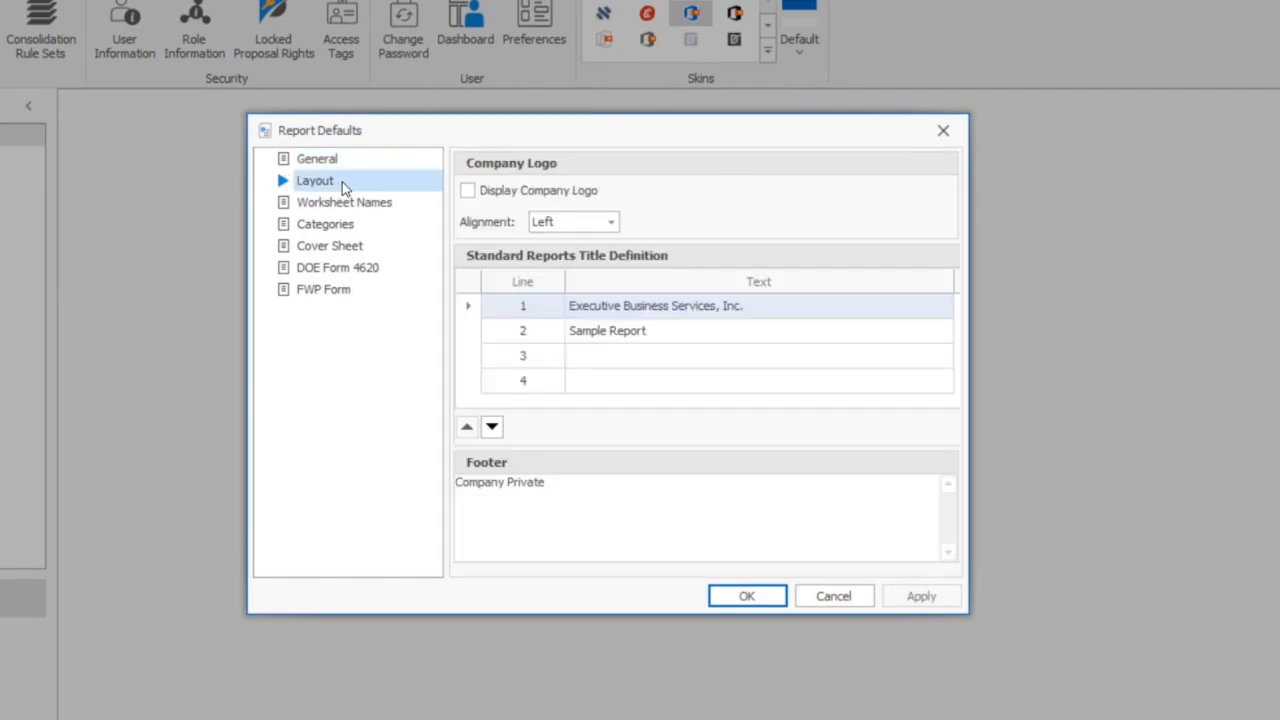
left_click(474, 194)
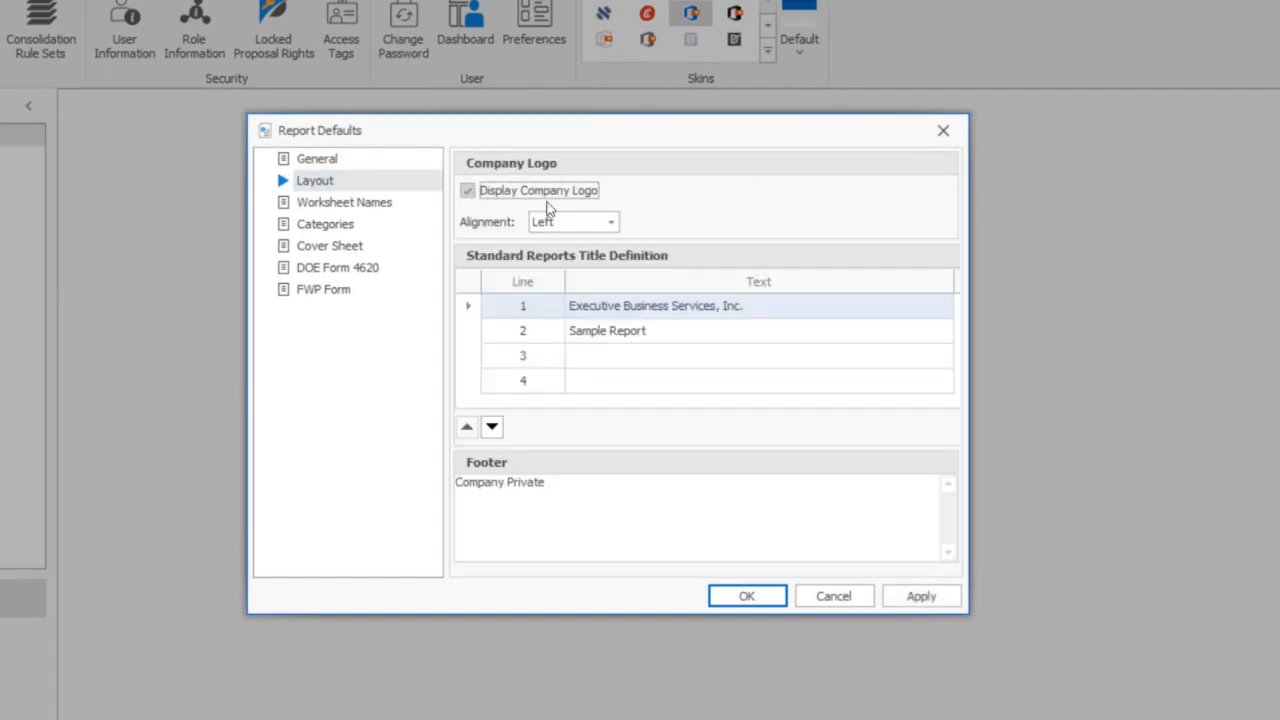
left_click(610, 222)
left_click(596, 245)
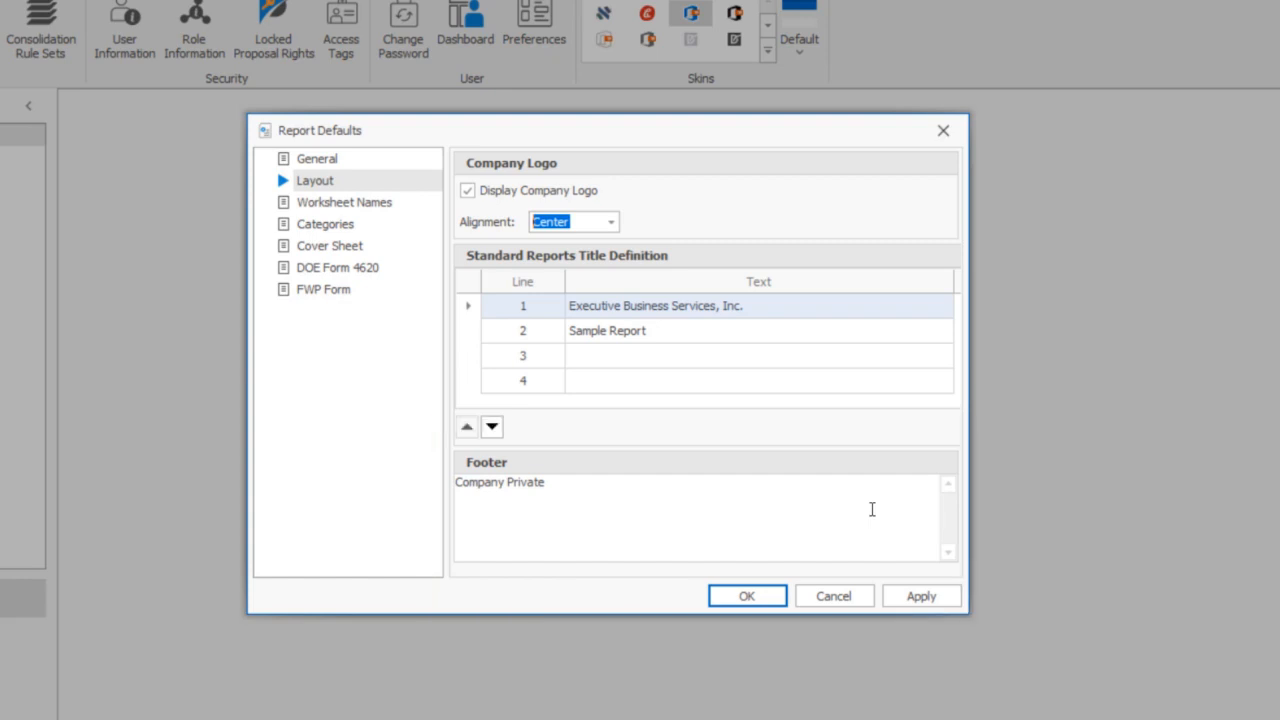
left_click(931, 600)
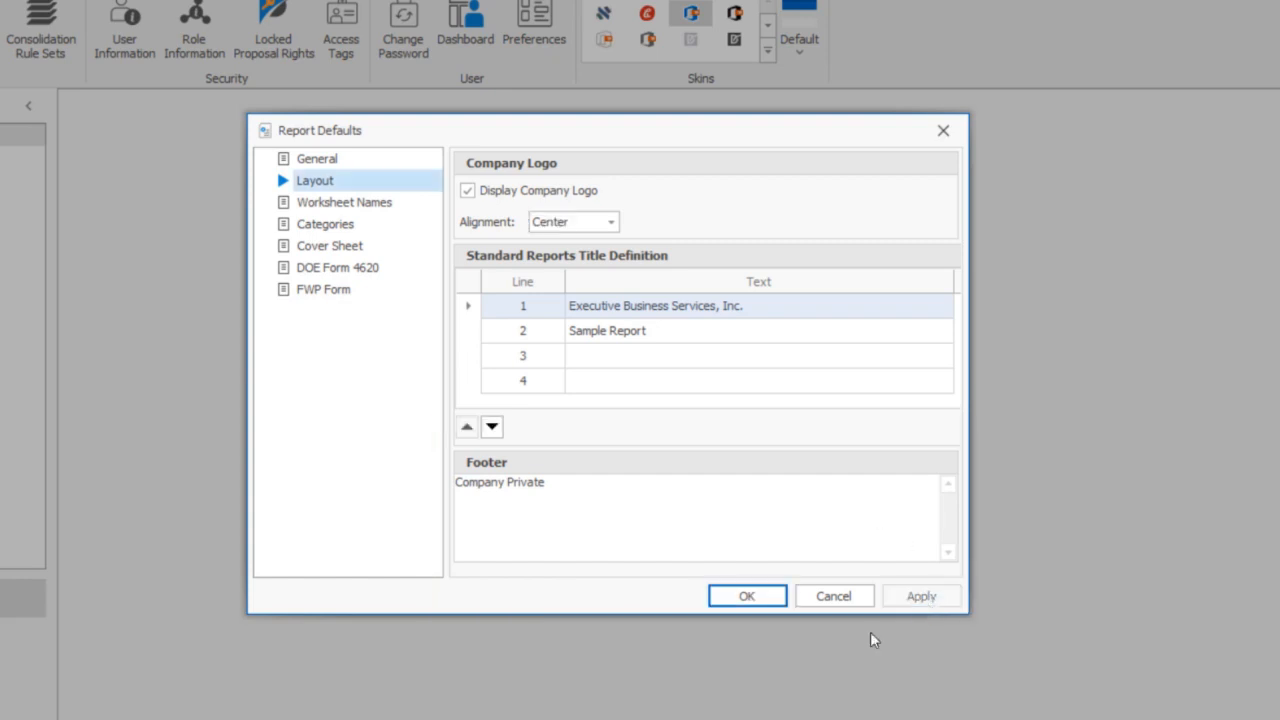
left_click(747, 597)
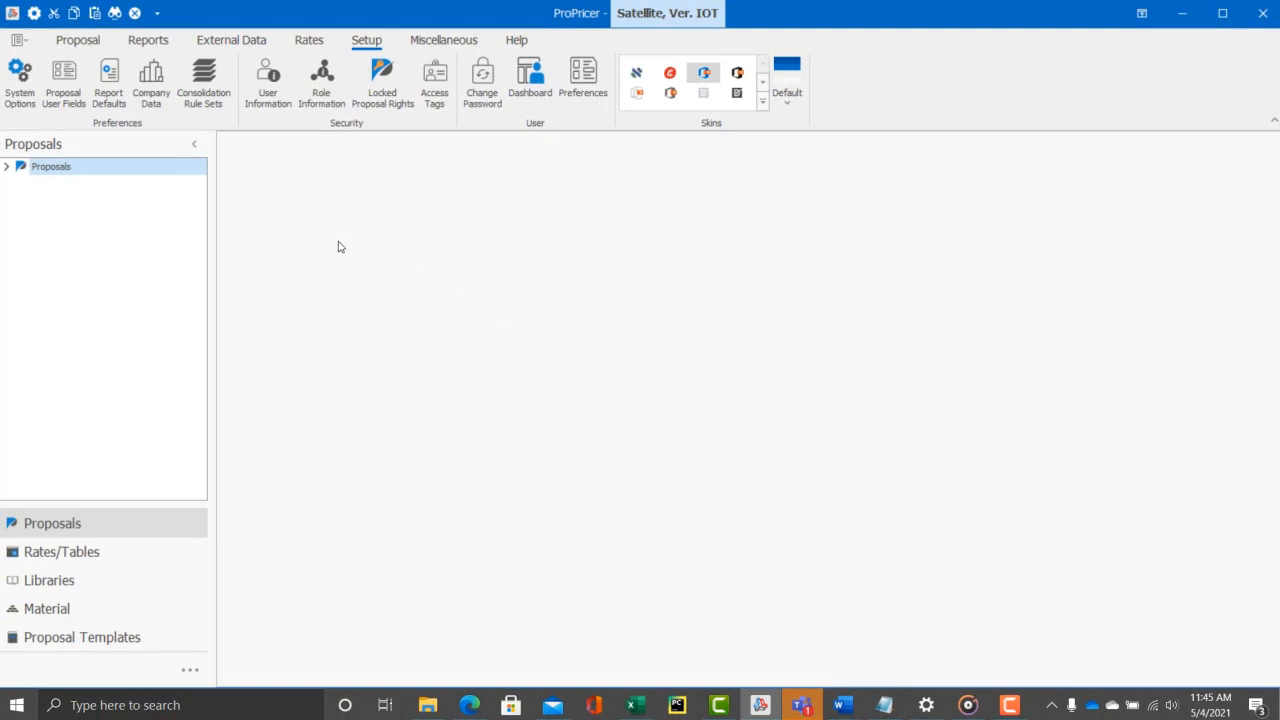
Run the 1DCB report from the report list and print it to screen for the Satellite, Ver. IOT proposal
left_click(148, 39)
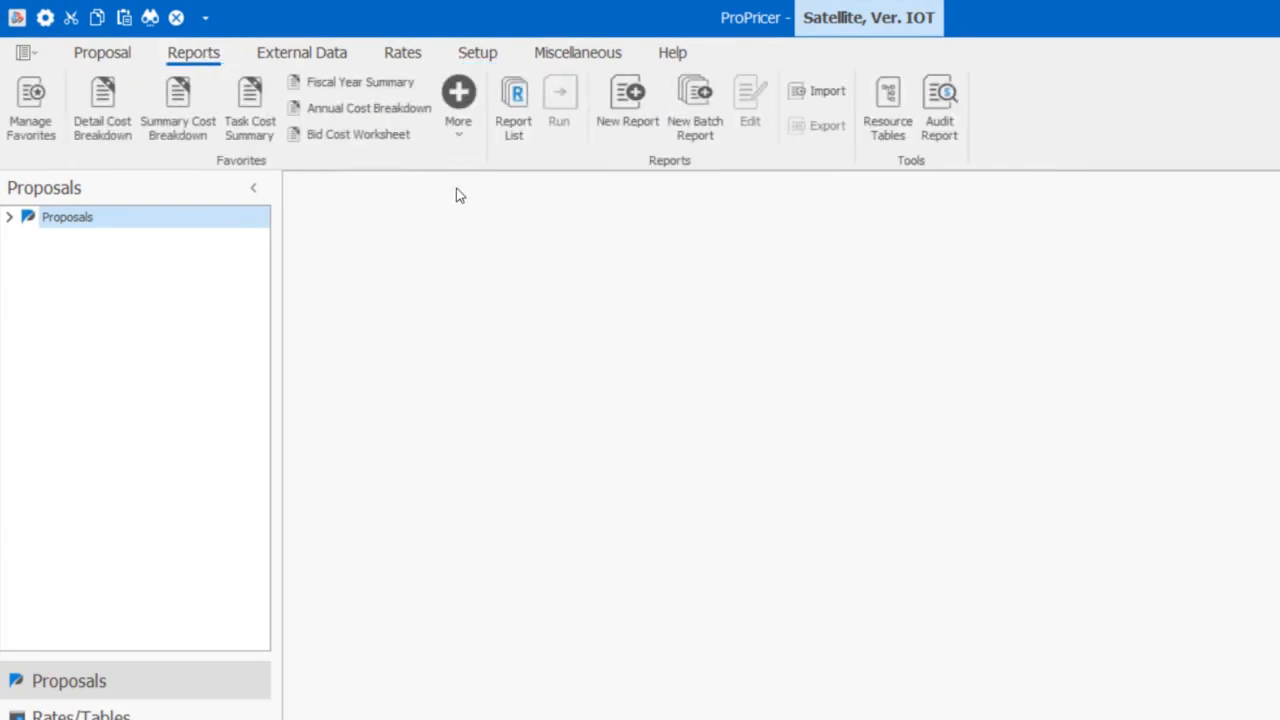
left_click(515, 112)
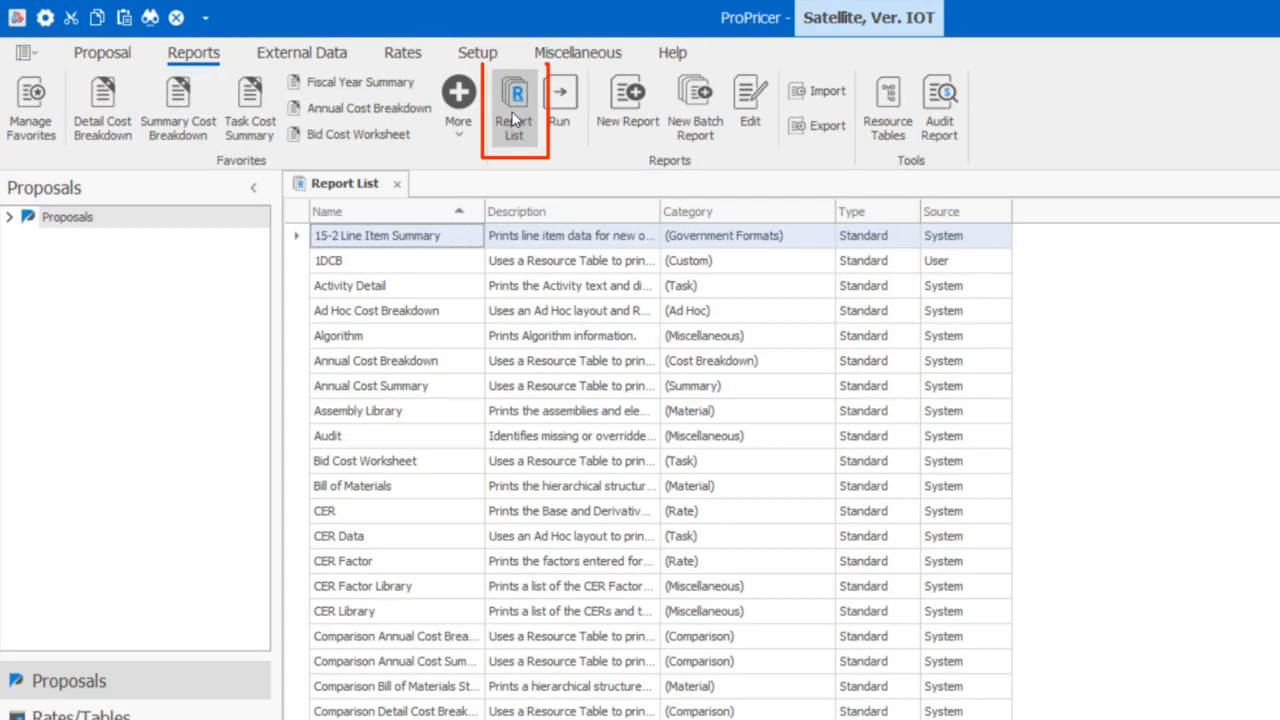
double_click(420, 261)
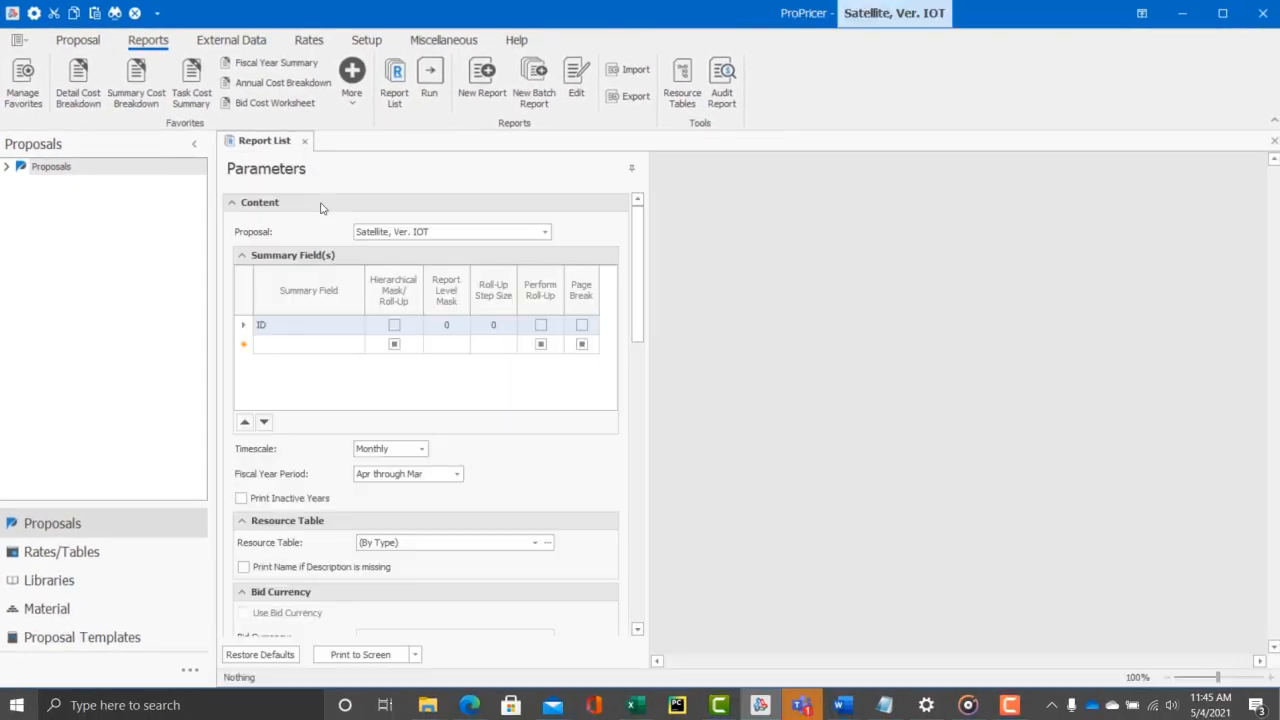
left_click(325, 655)
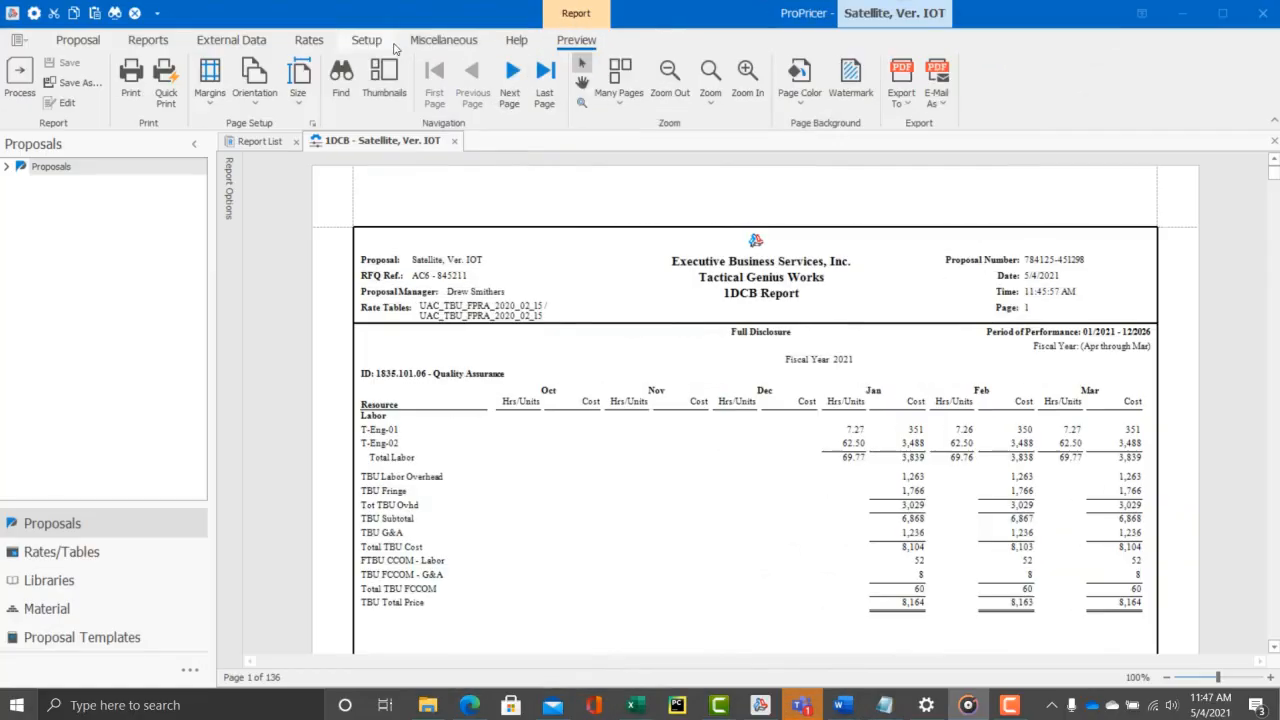
Examine the company logo alignment and display options in the report layout defaults
left_click(368, 40)
left_click(108, 88)
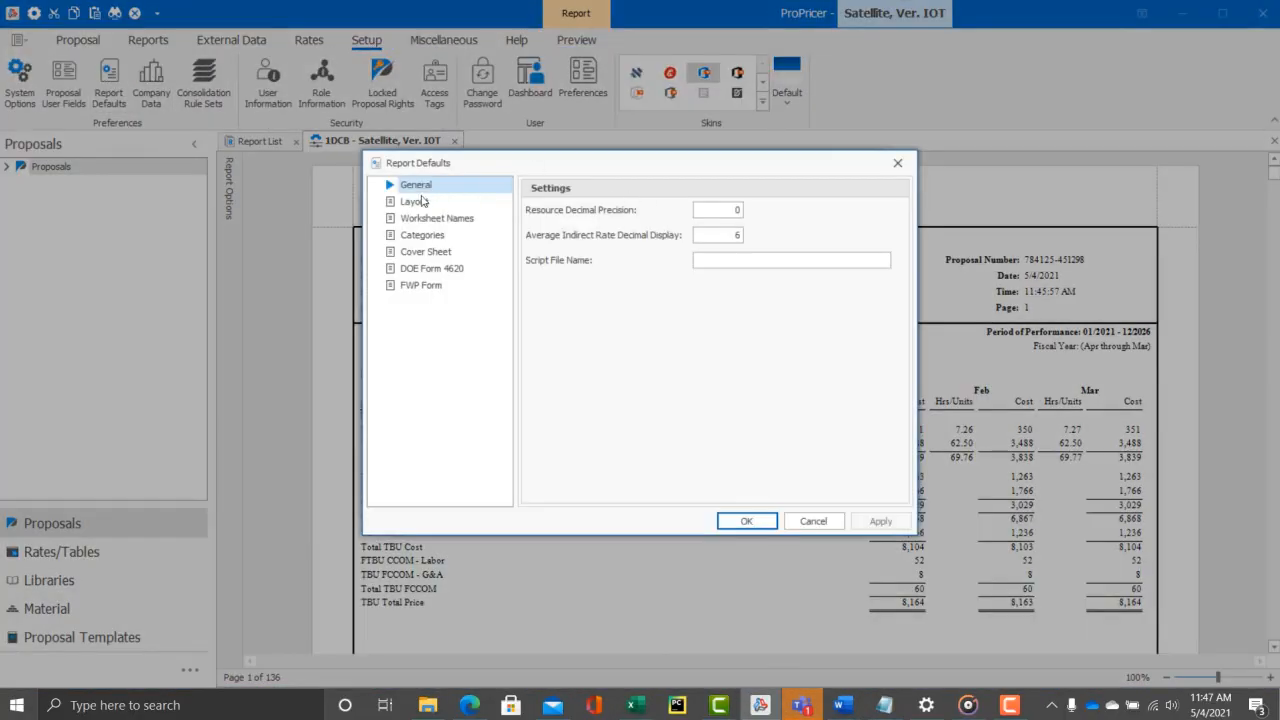
left_click(418, 201)
left_click(644, 234)
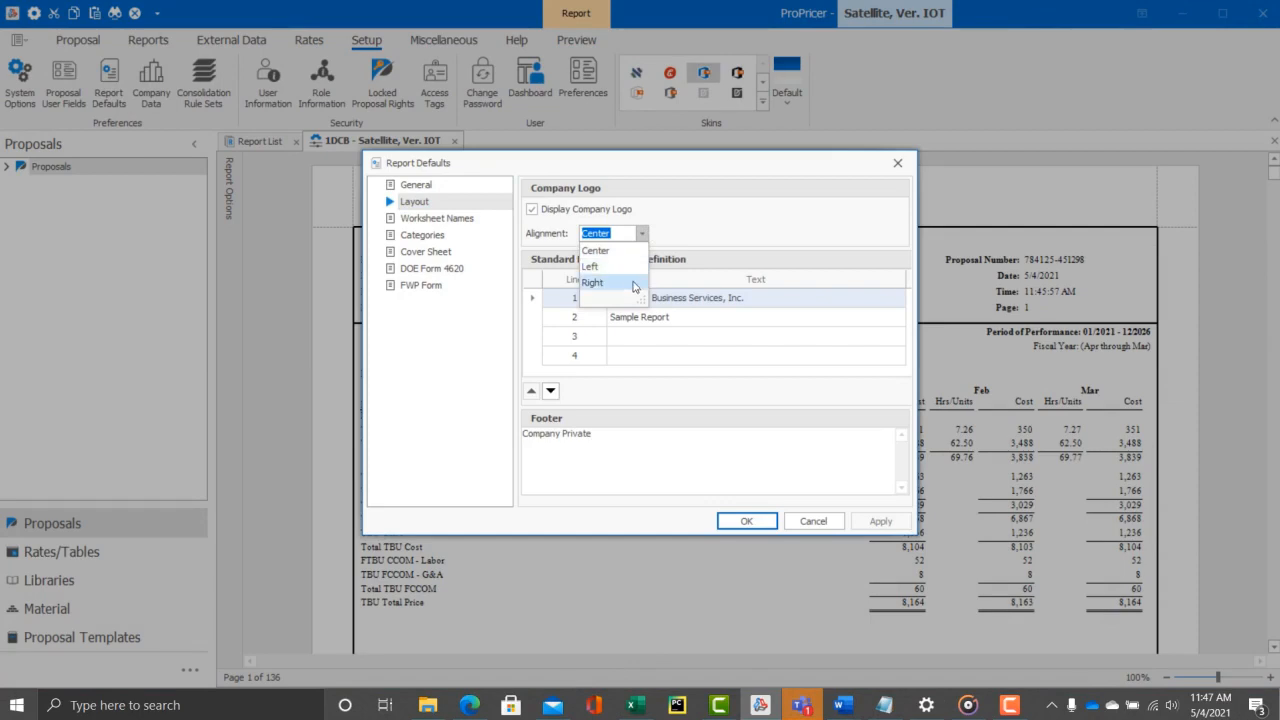
left_click(643, 237)
left_click(532, 210)
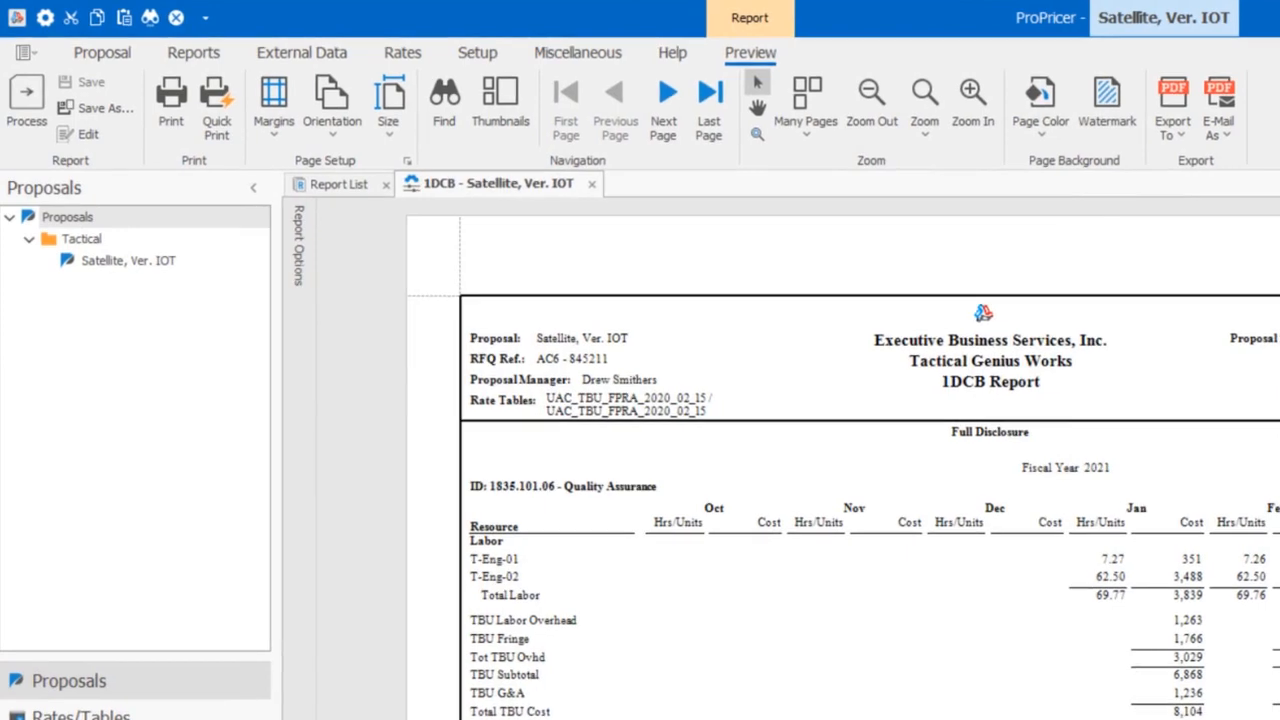
Open the 1DCB report from the report list for editing in the report designer
left_click(206, 60)
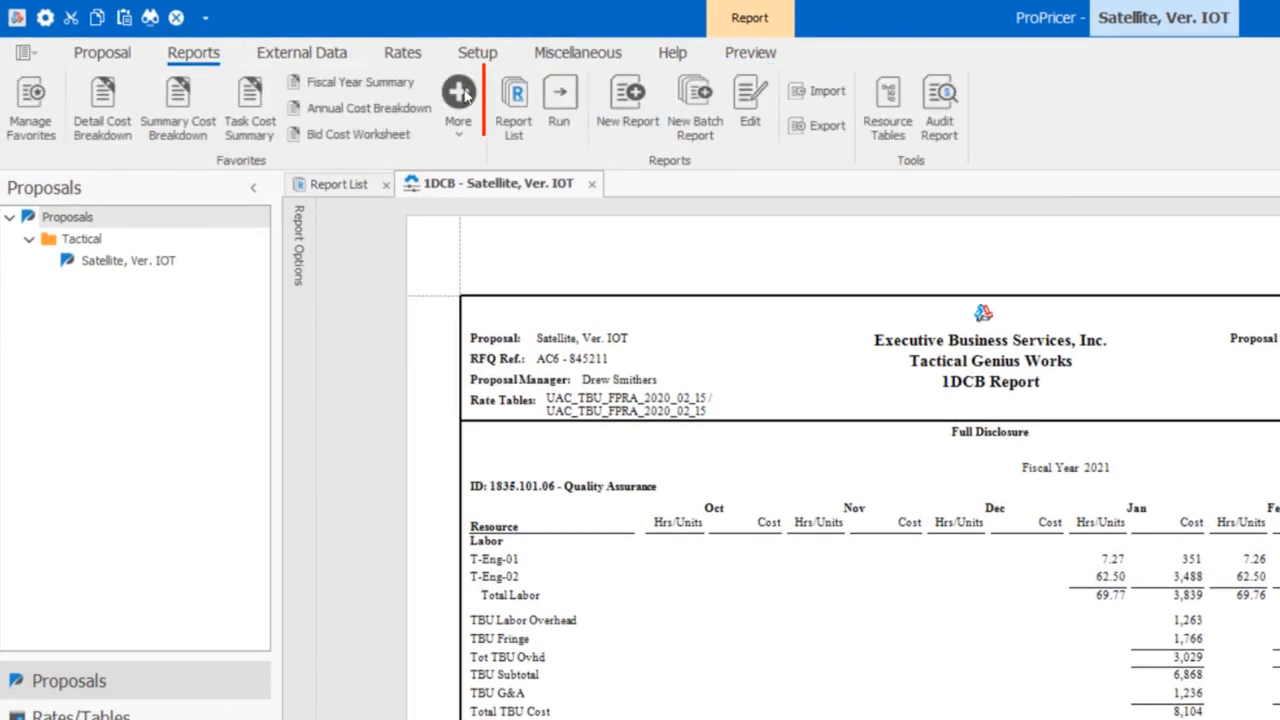
left_click(535, 103)
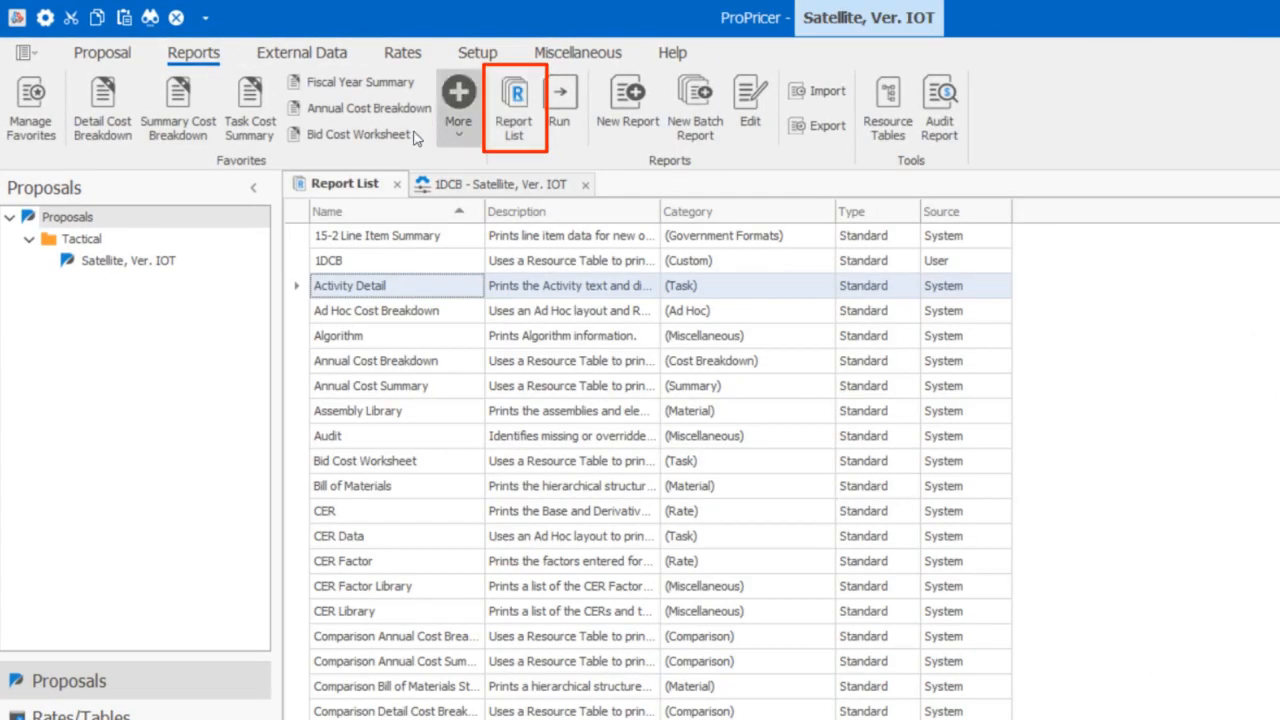
right_click(403, 264)
left_click(450, 246)
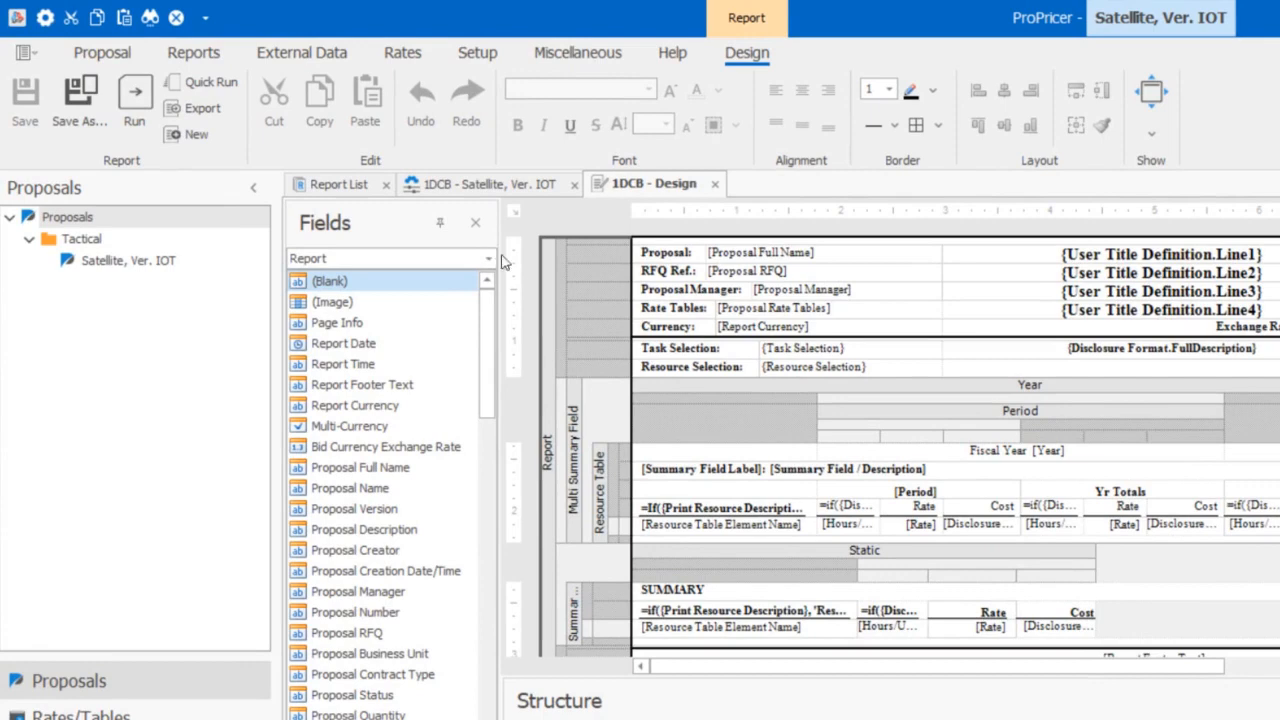
Insert a section after the Resource Selection row and place an (Image) field in it
right_click(601, 373)
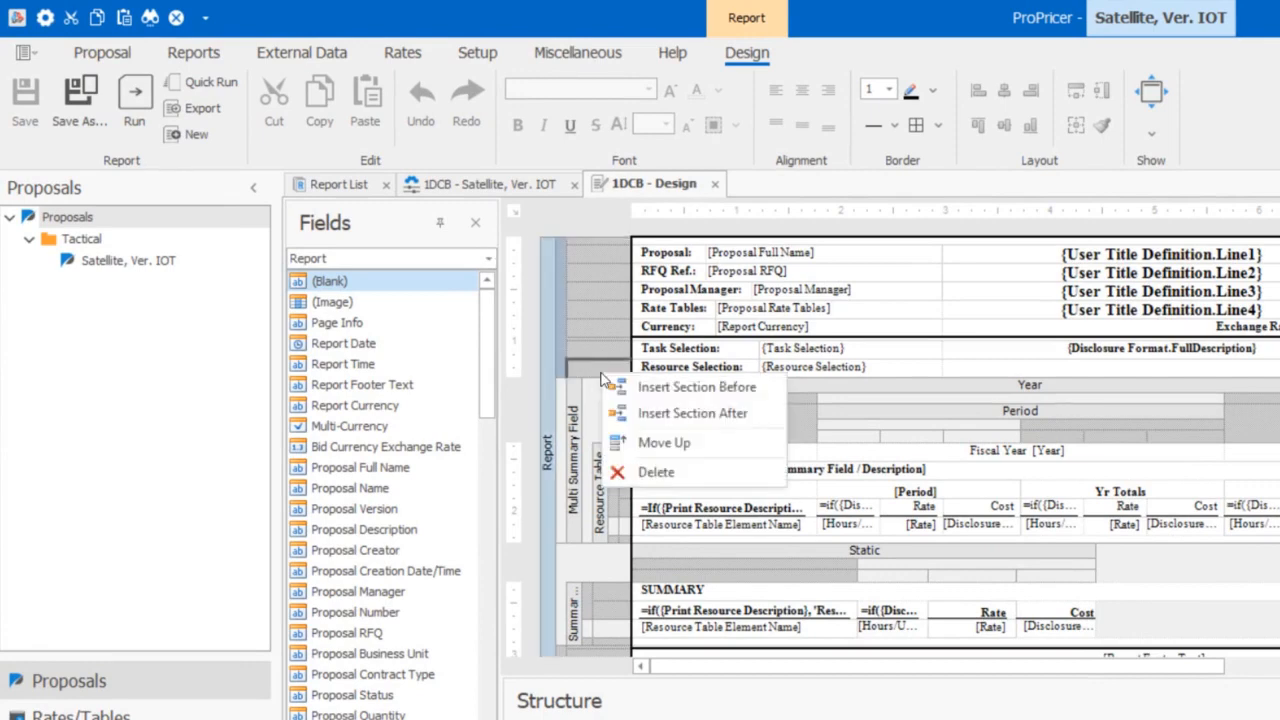
left_click(668, 410)
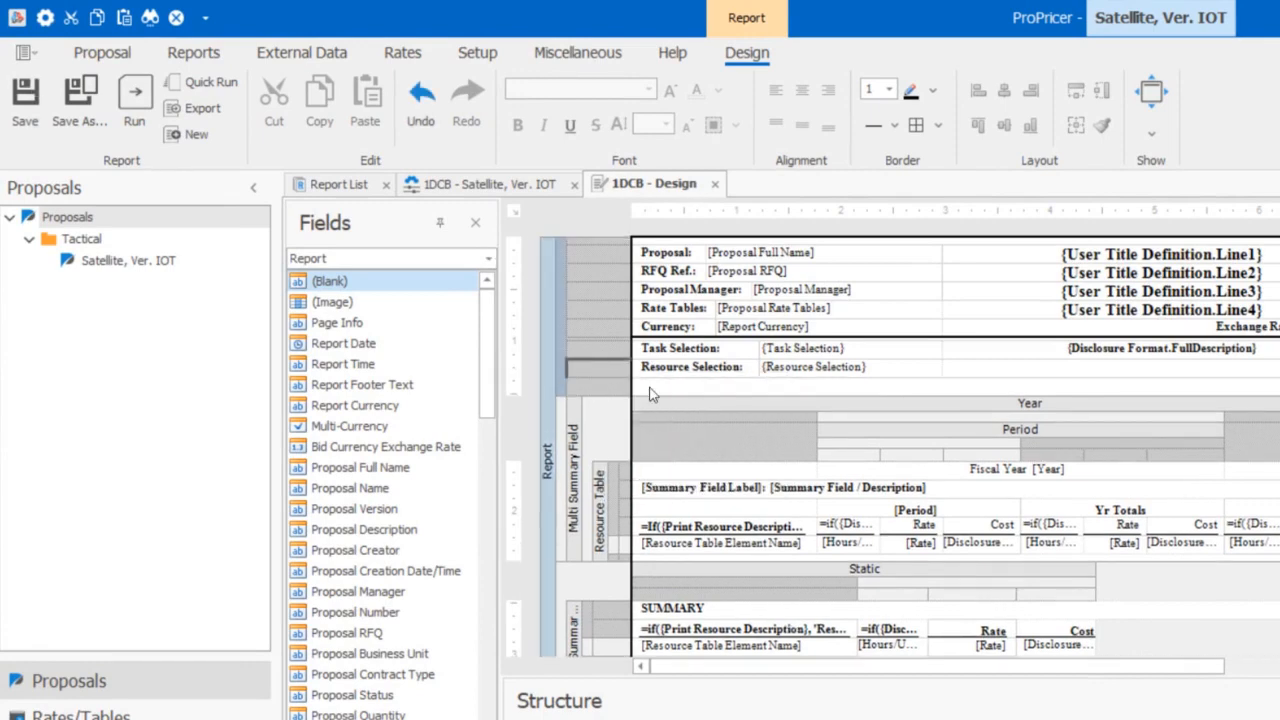
left_click(651, 391)
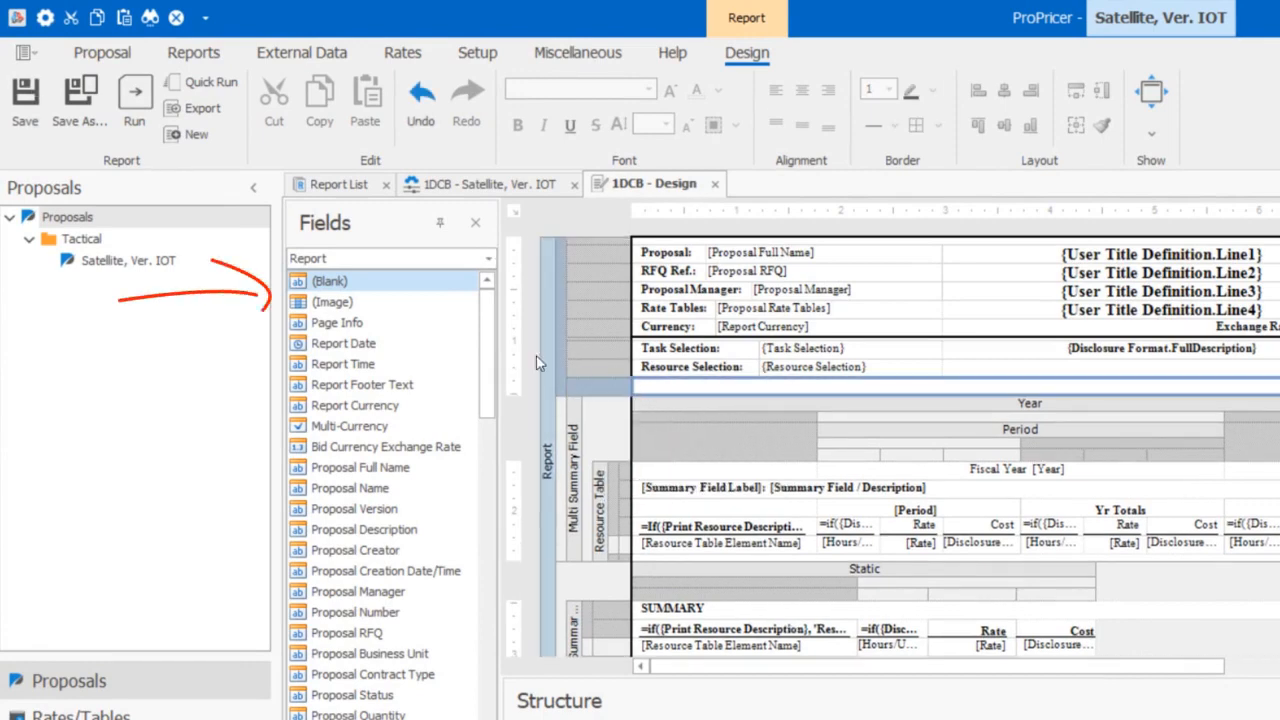
left_click(362, 302)
left_click_drag(362, 305, 645, 388)
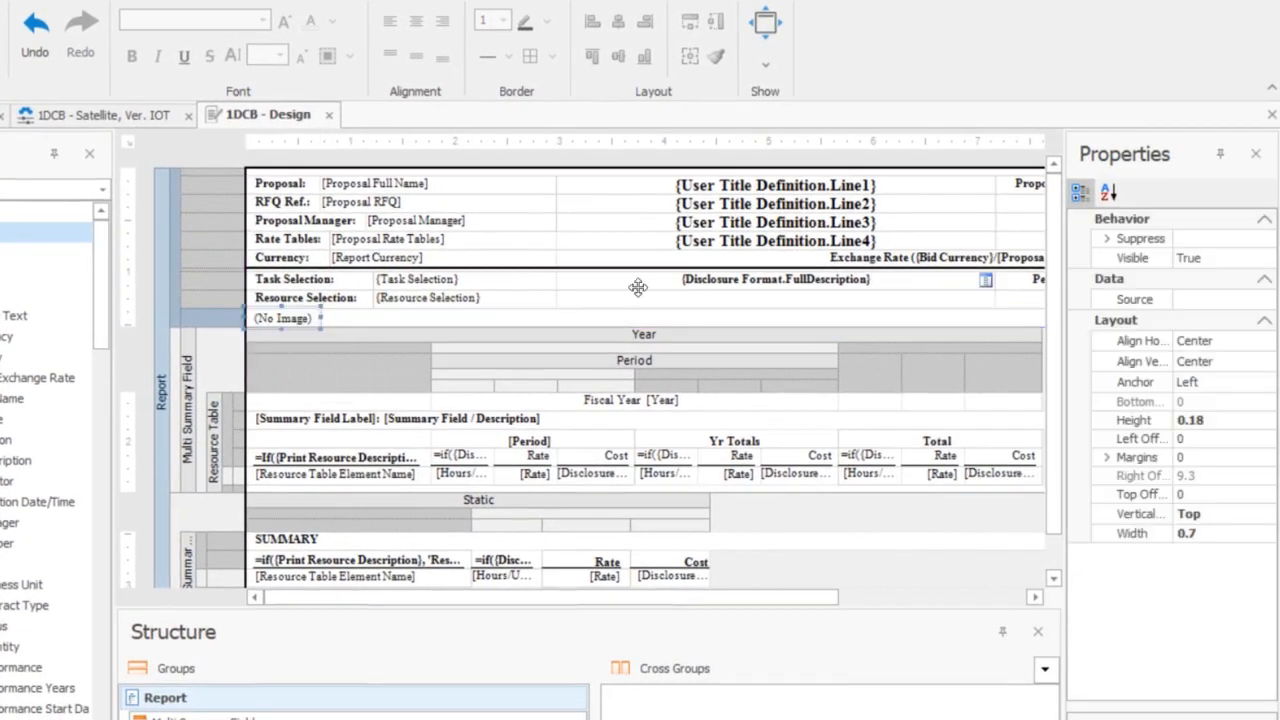
Set the image field's source to Pie Chart.png and enlarge the image within a taller section
left_click(1215, 299)
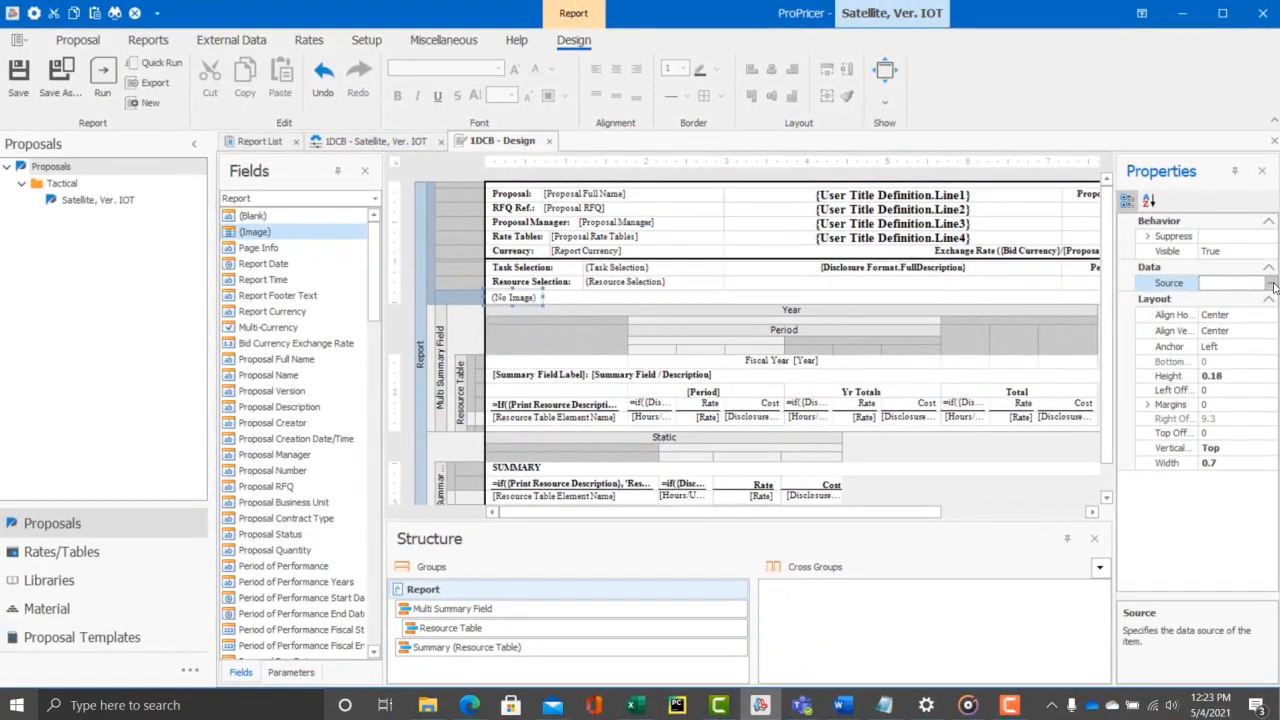
left_click(1272, 284)
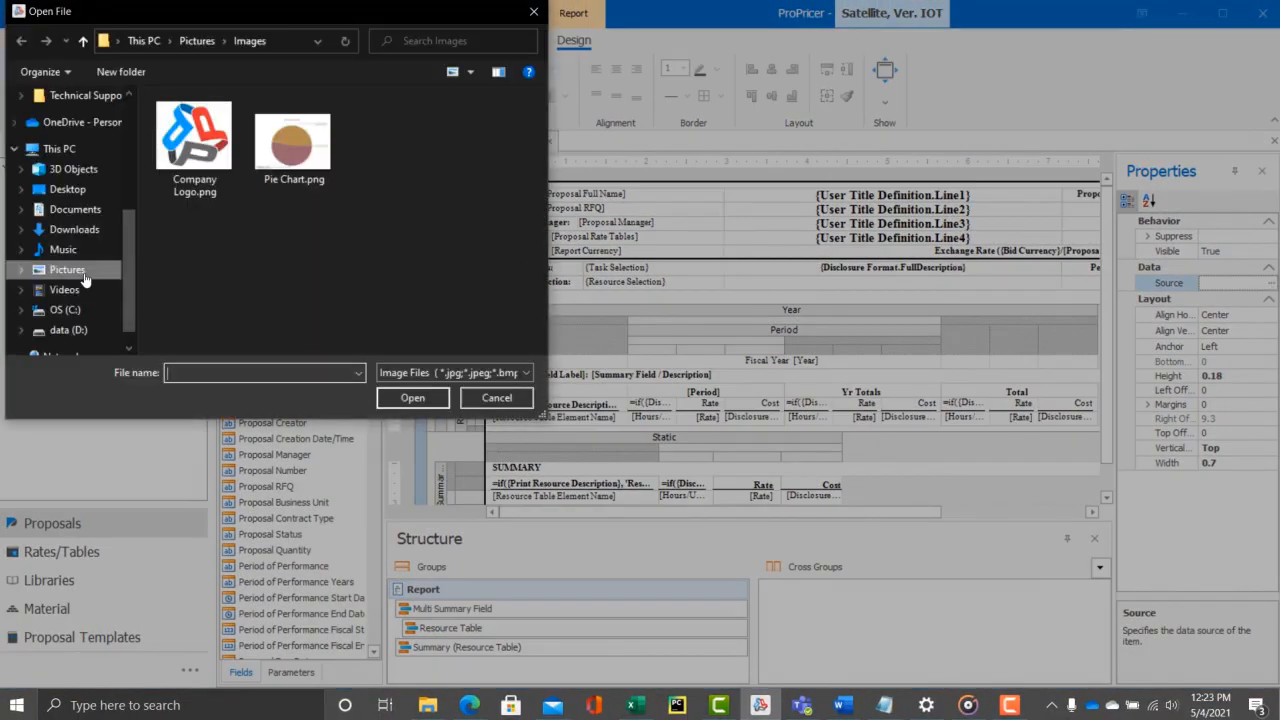
left_click(292, 140)
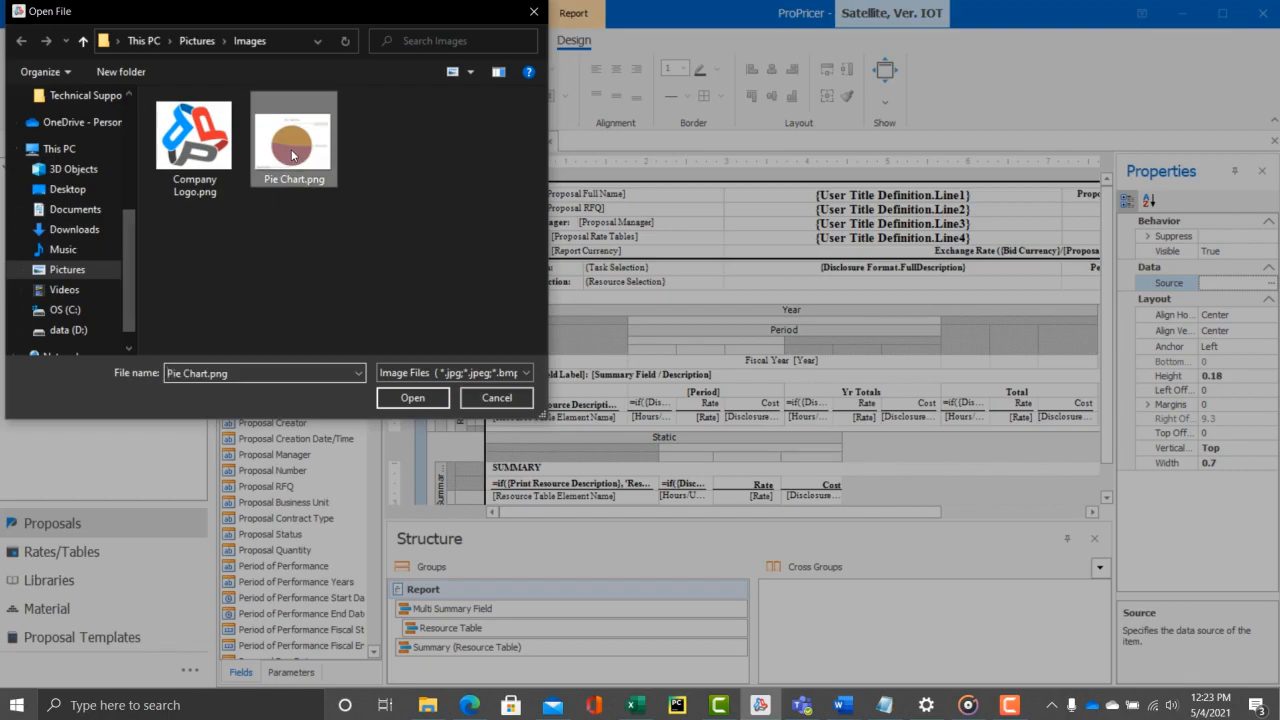
left_click(413, 398)
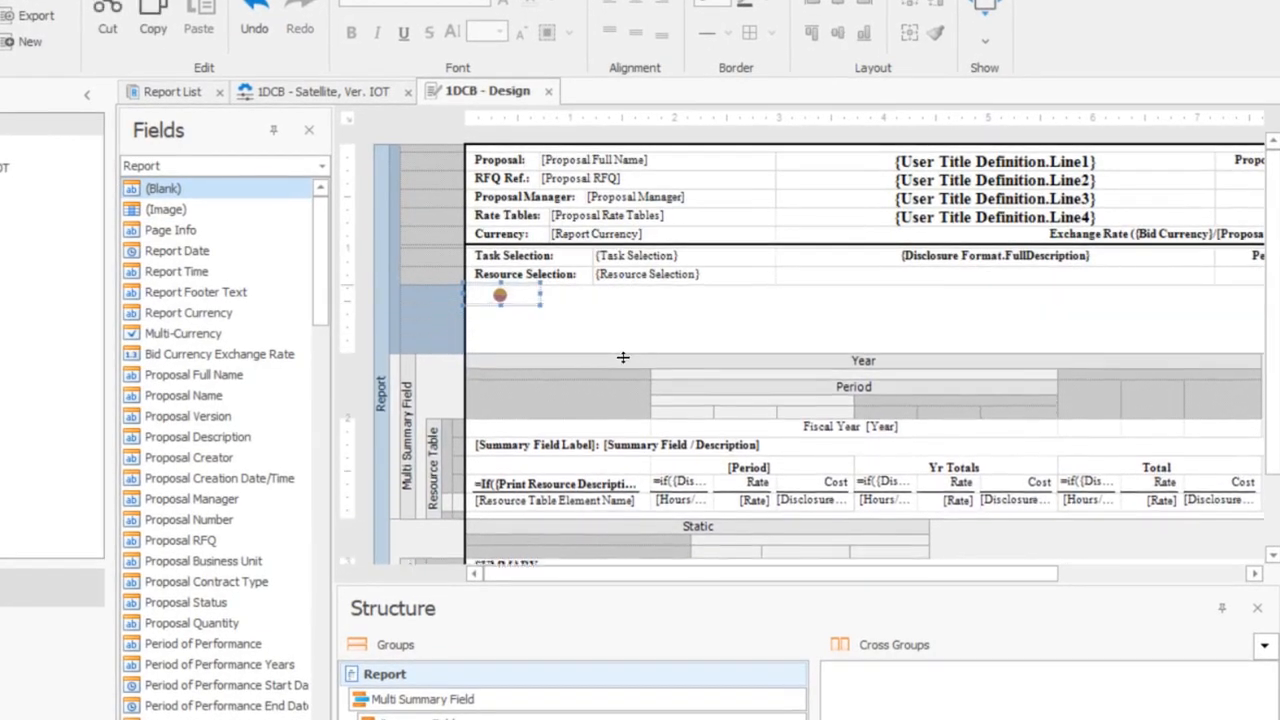
left_click_drag(537, 302, 563, 358)
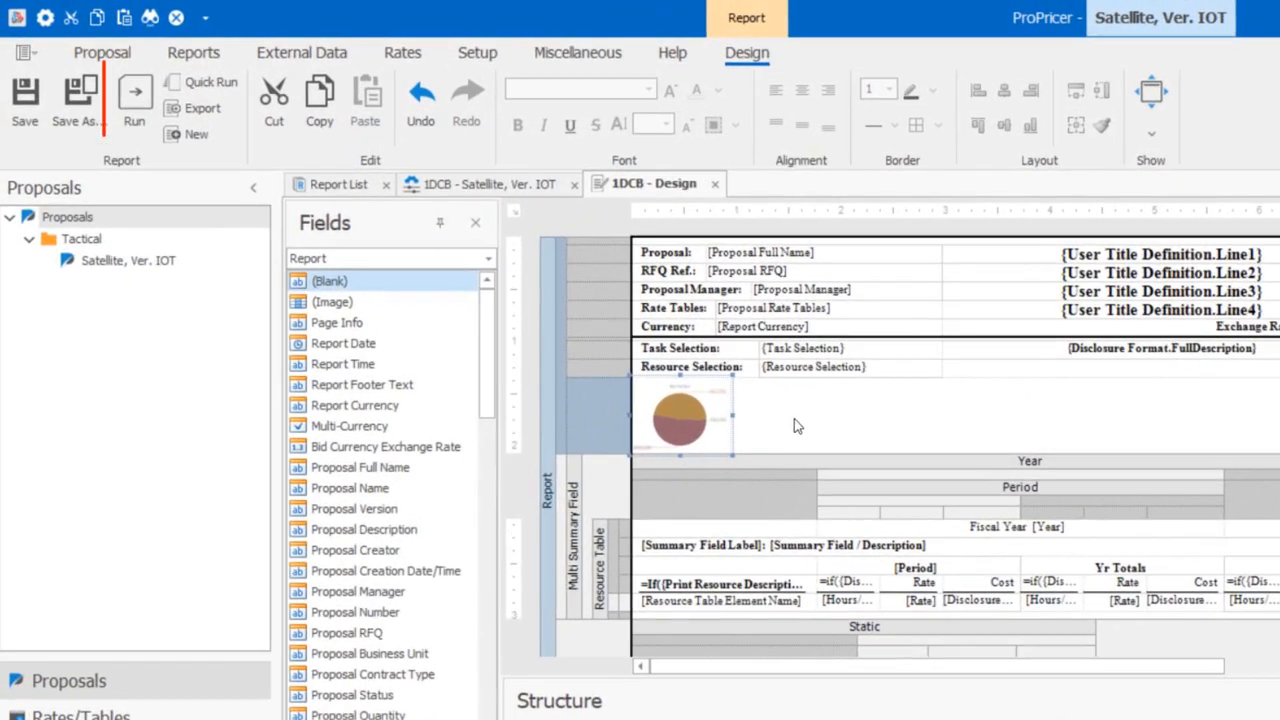
Run the edited report to screen and save it as a new report named 1DCB1 TNT
left_click(134, 102)
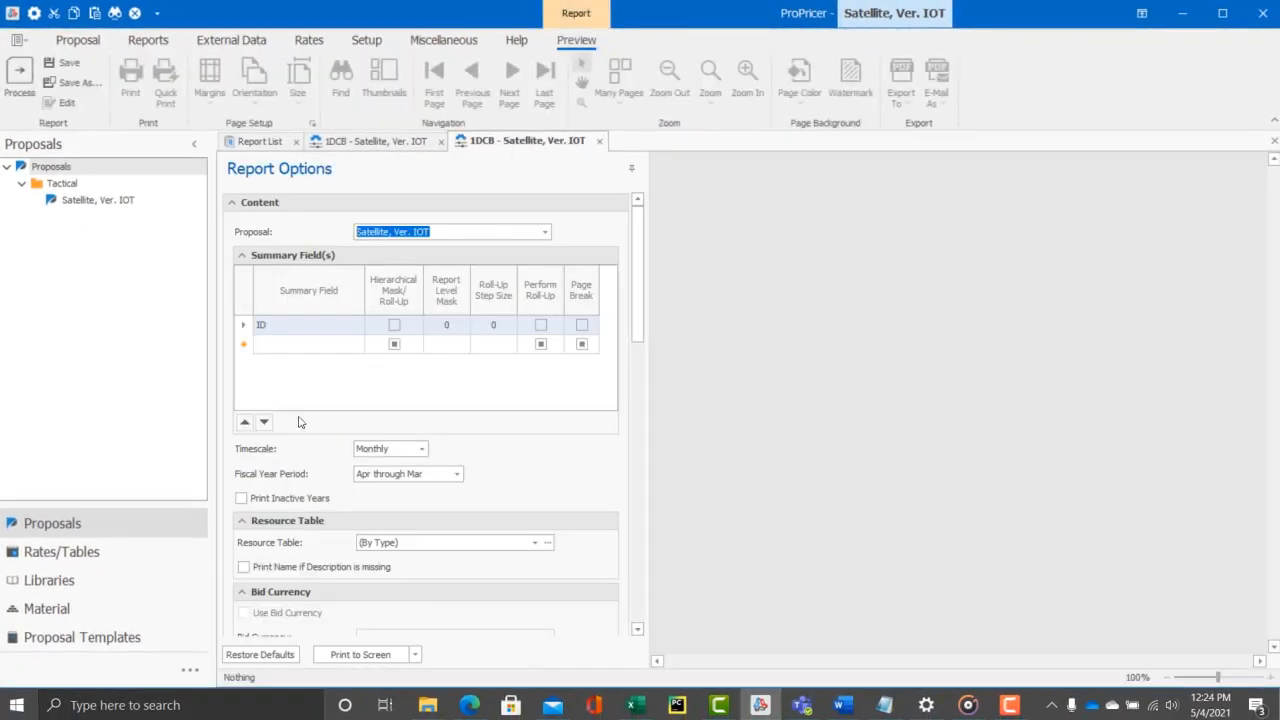
left_click(360, 654)
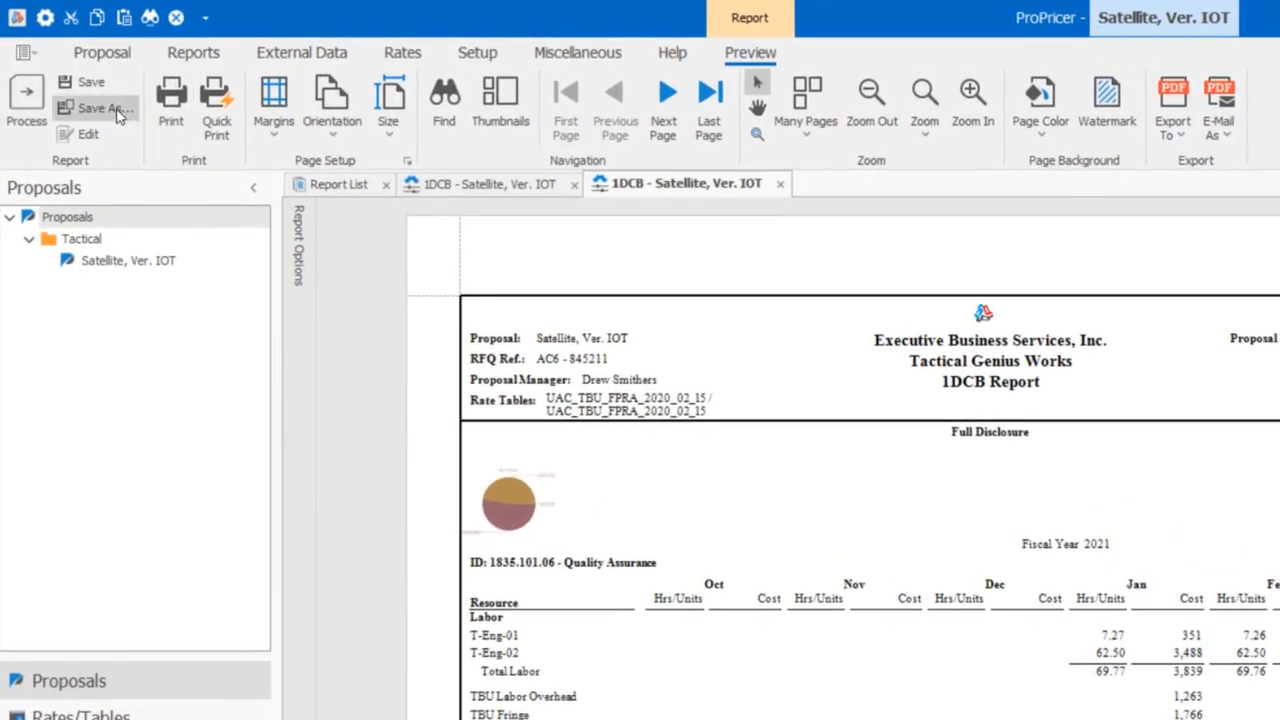
left_click(80, 83)
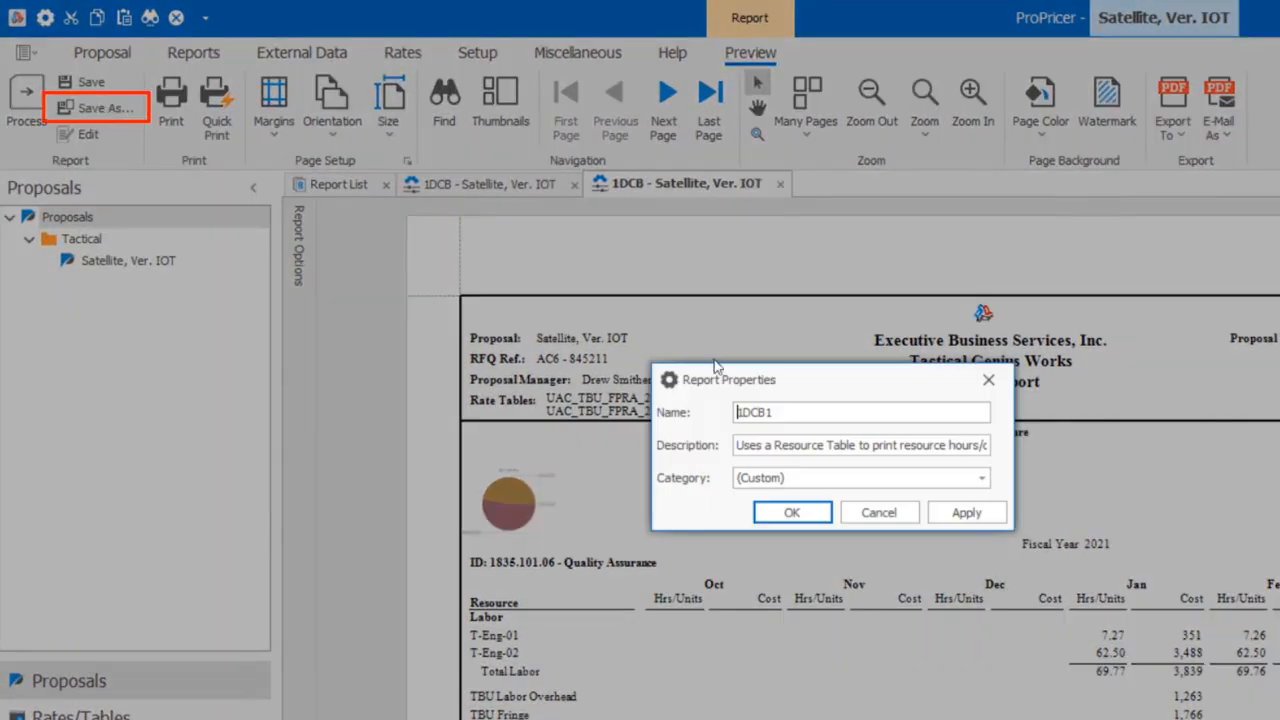
left_click(819, 405)
type("TNT")
left_click(966, 512)
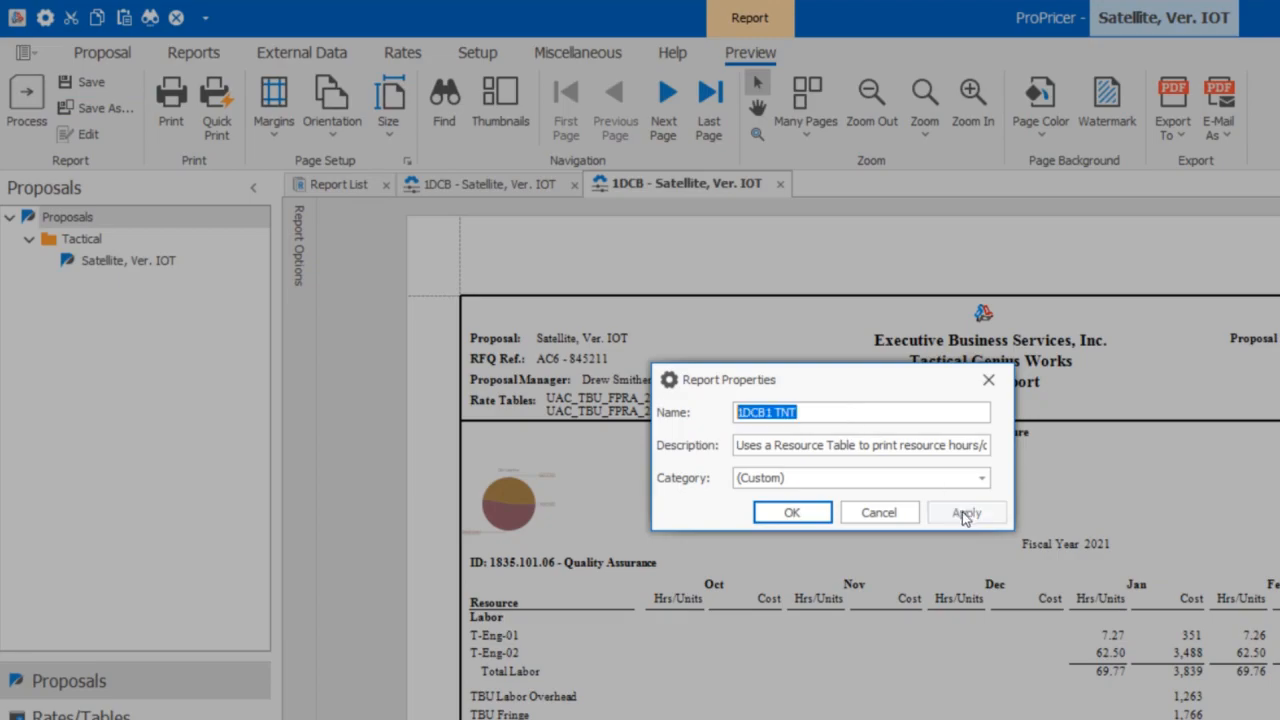
Confirm the properties of the new 1DCB1 TNT report, and close and reopen the report list to refresh it
left_click(791, 512)
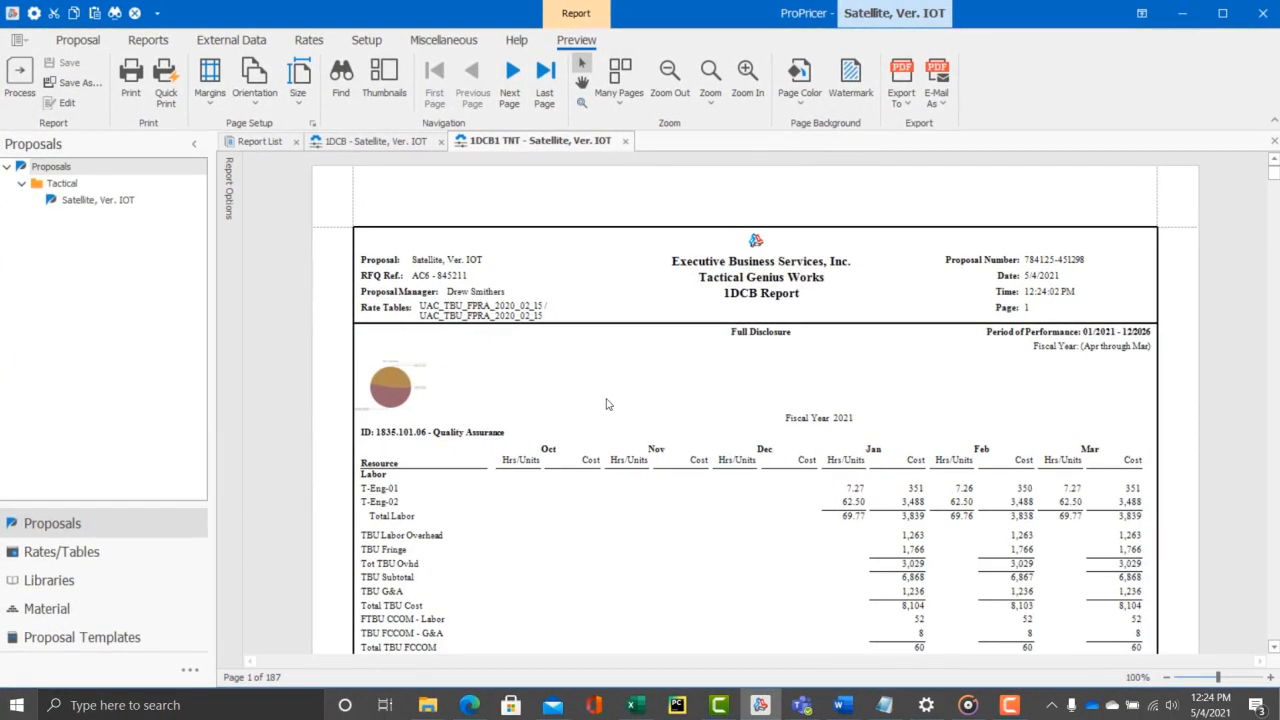
left_click(295, 141)
left_click(147, 41)
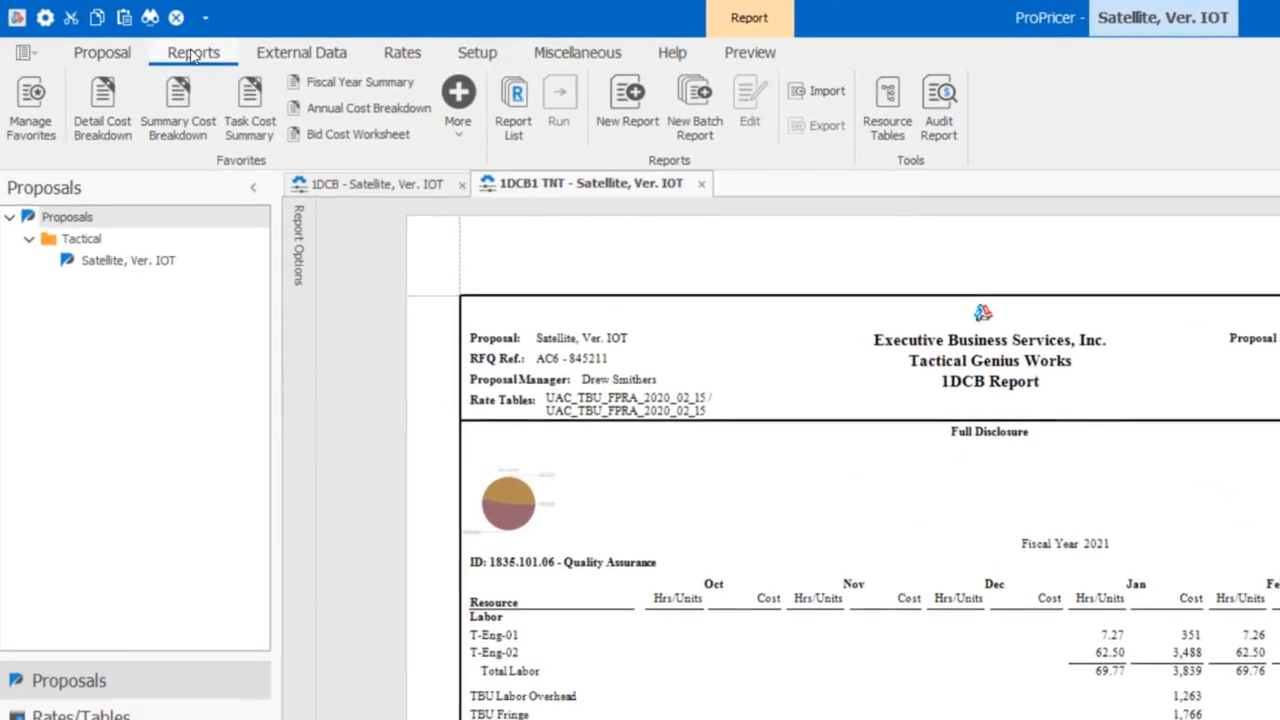
left_click(513, 110)
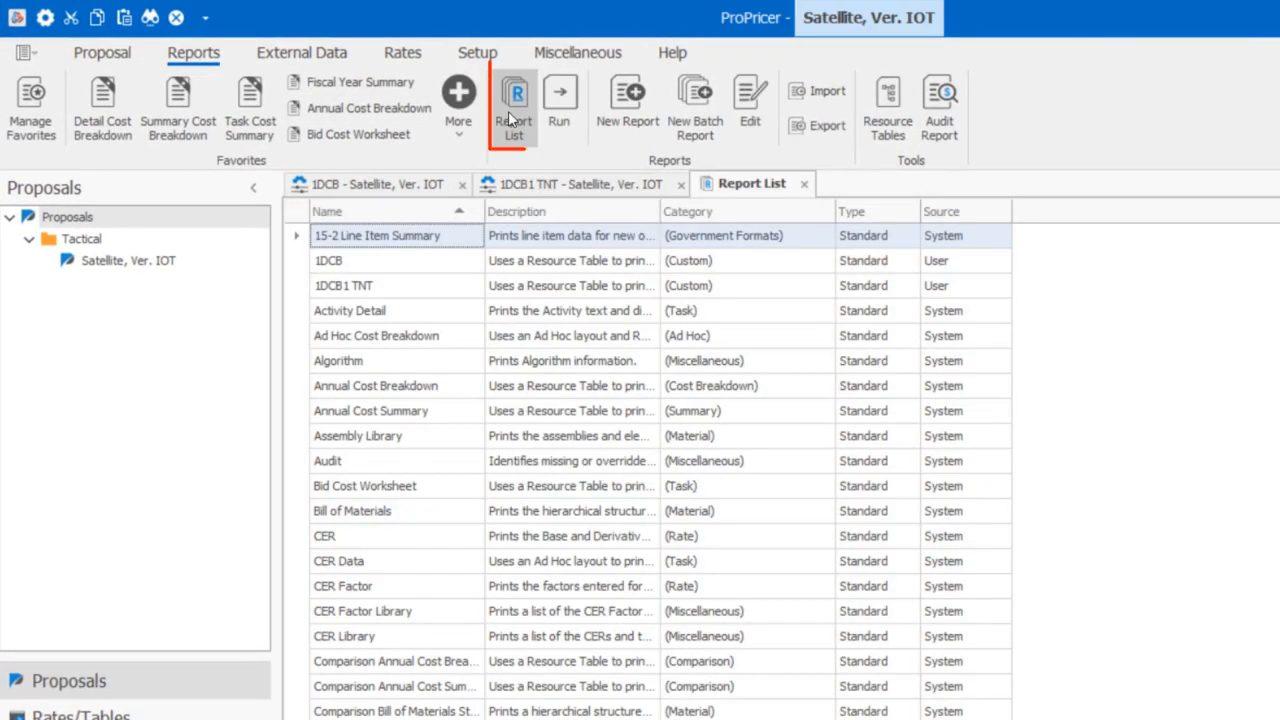
Open the 1DCB1 TNT report from the report list and print it to screen with its existing options
left_click(396, 289)
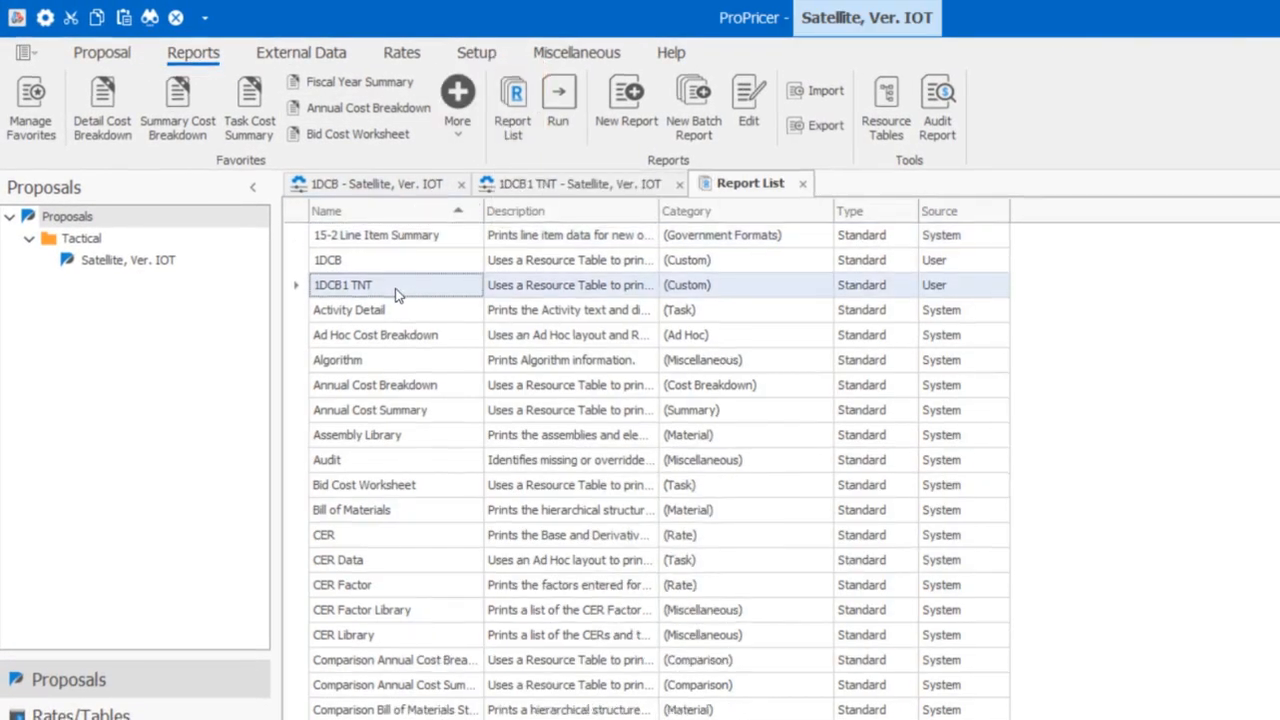
double_click(396, 289)
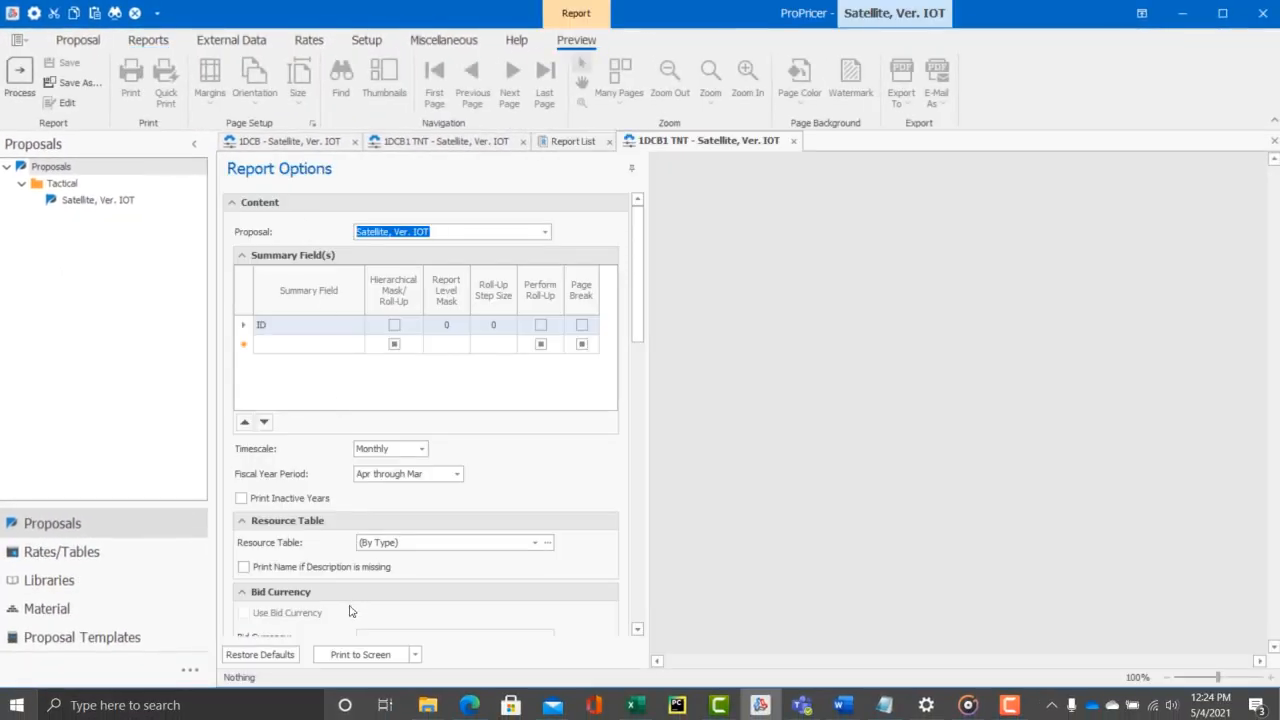
left_click(360, 654)
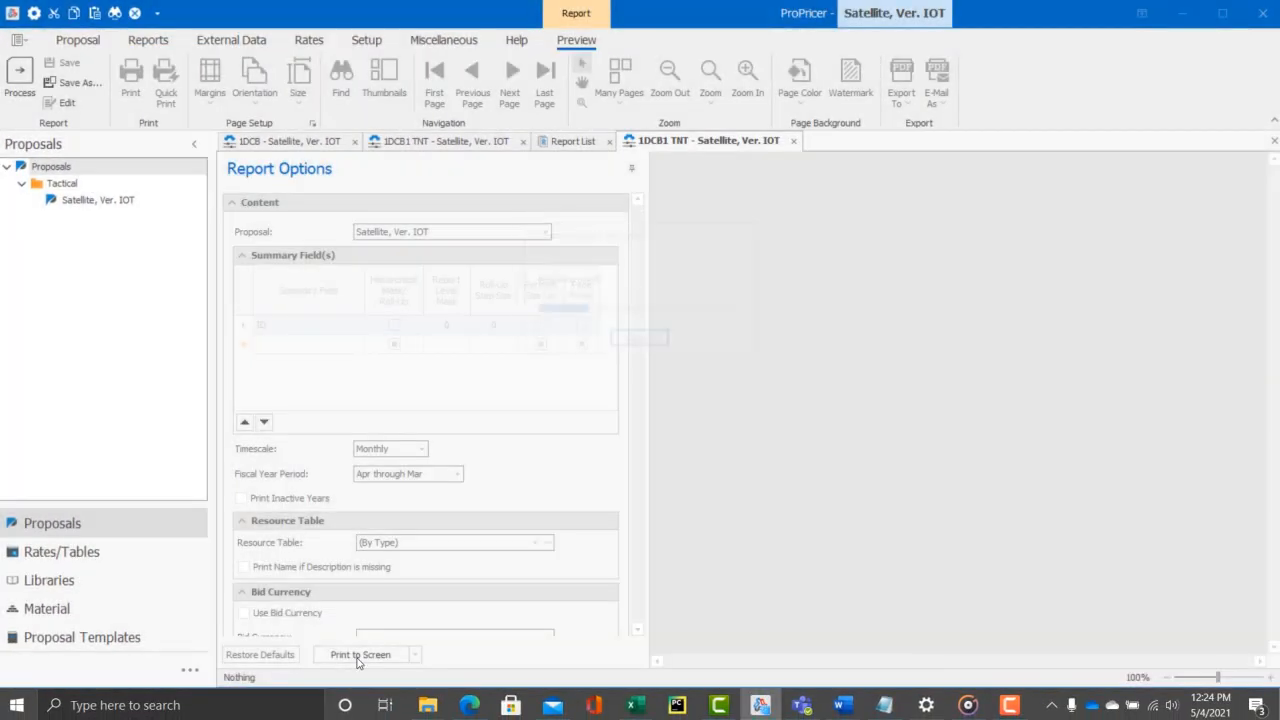